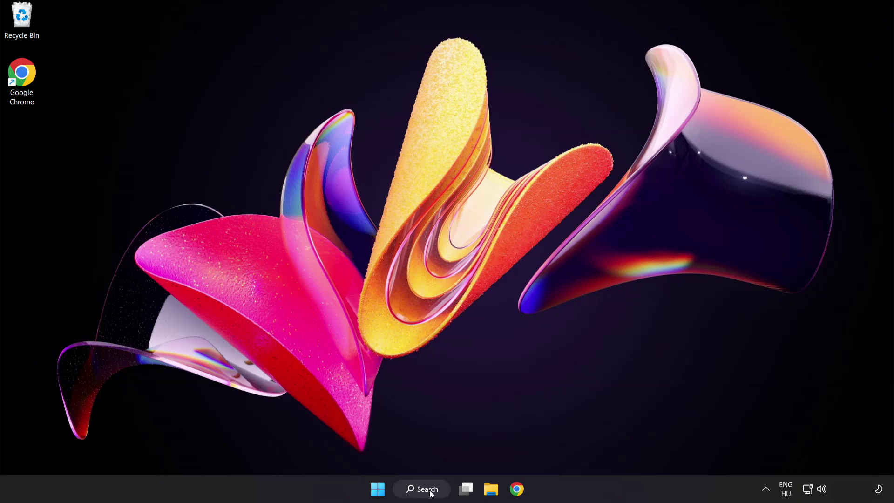
Step: Search Windows for 'device manager' to find the Device Manager best match
{"action": "left_click", "coordinate": [433, 495]}
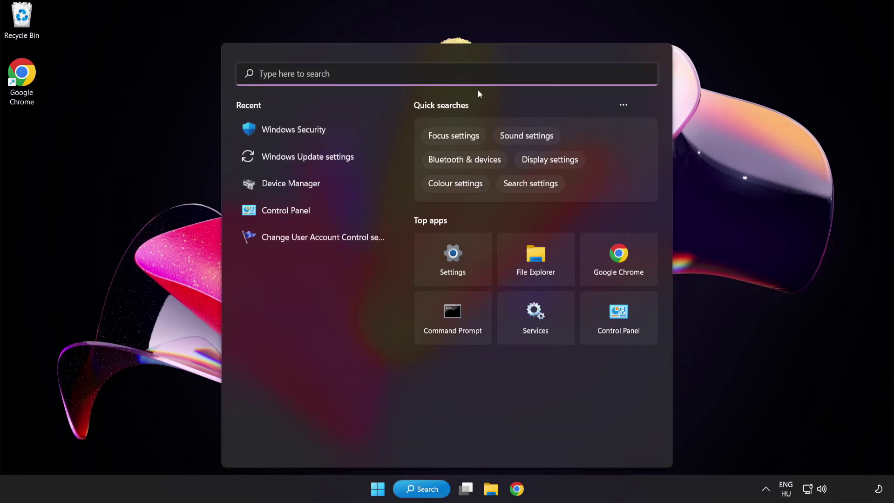
{"action": "type", "text": "devic"}
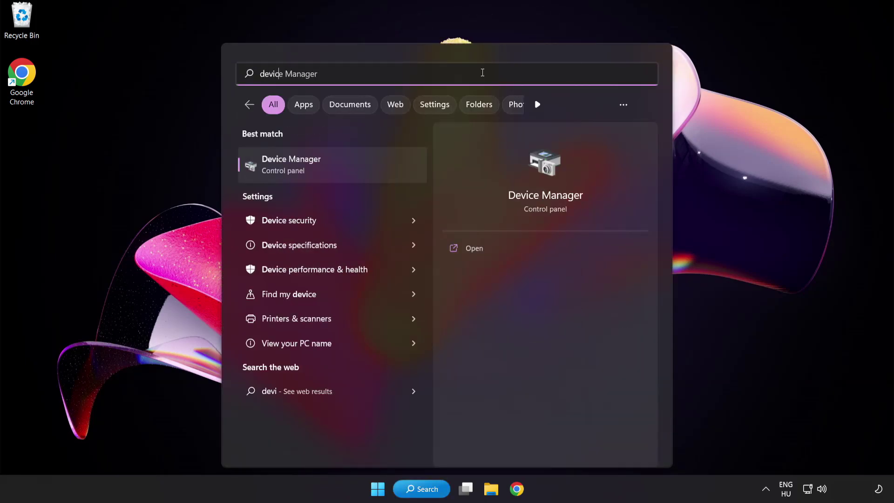
{"action": "type", "text": "e manager"}
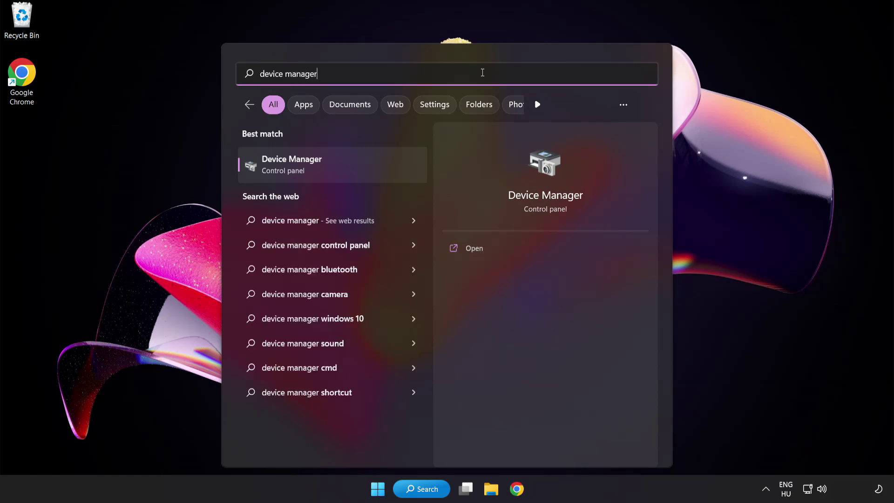
Step: Launch Device Manager, expand Display adapters and right-click the VMware SVGA 3D adapter
{"action": "left_click", "coordinate": [357, 168]}
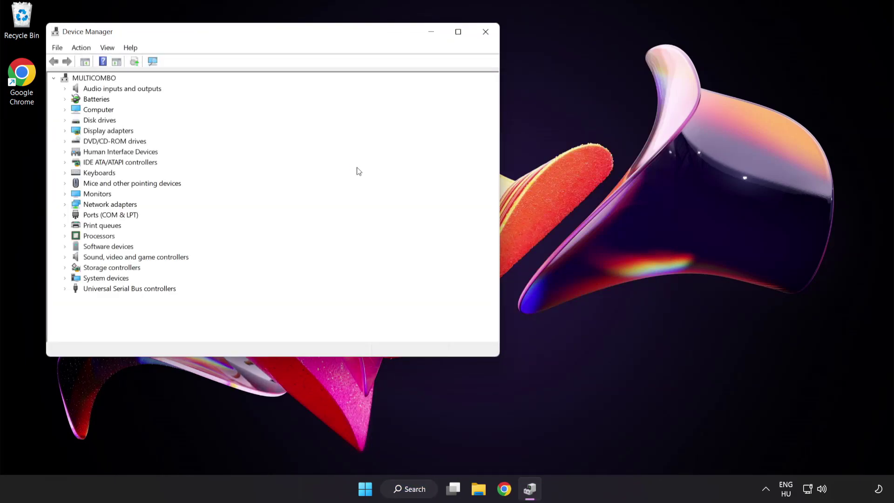
{"action": "left_click_drag", "start_coordinate": [288, 35], "coordinate": [437, 92]}
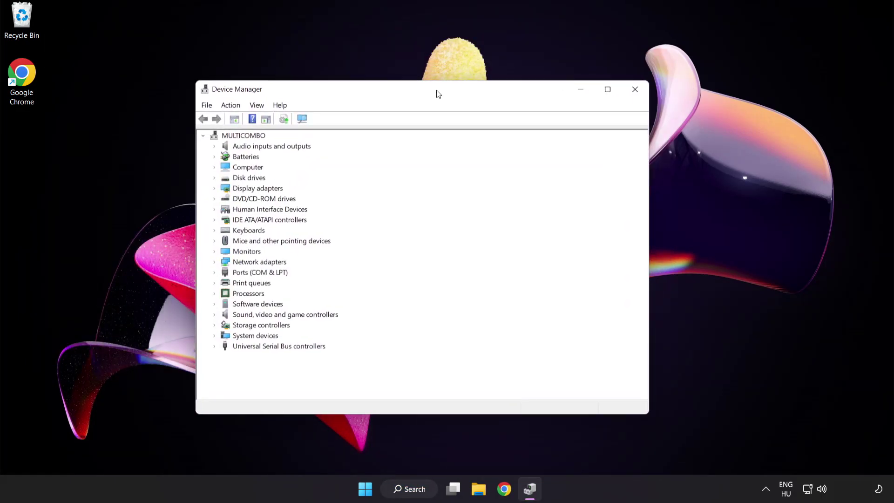
{"action": "left_click", "coordinate": [237, 190]}
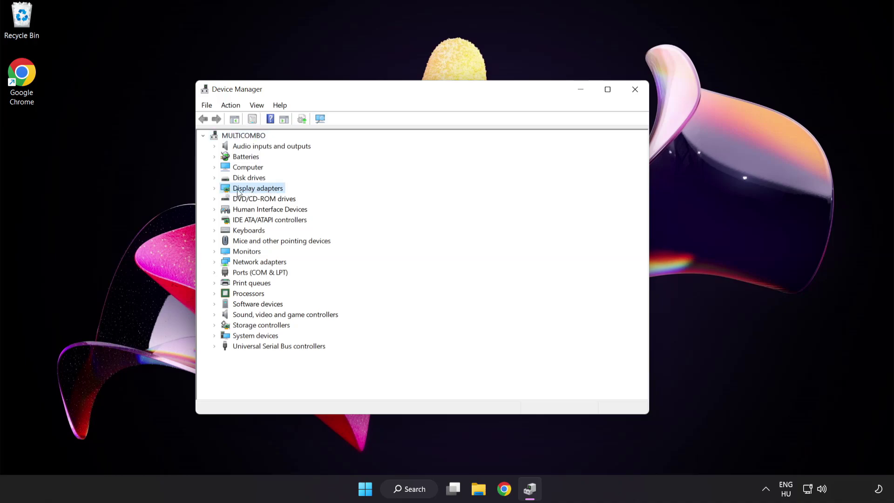
{"action": "left_click", "coordinate": [215, 189]}
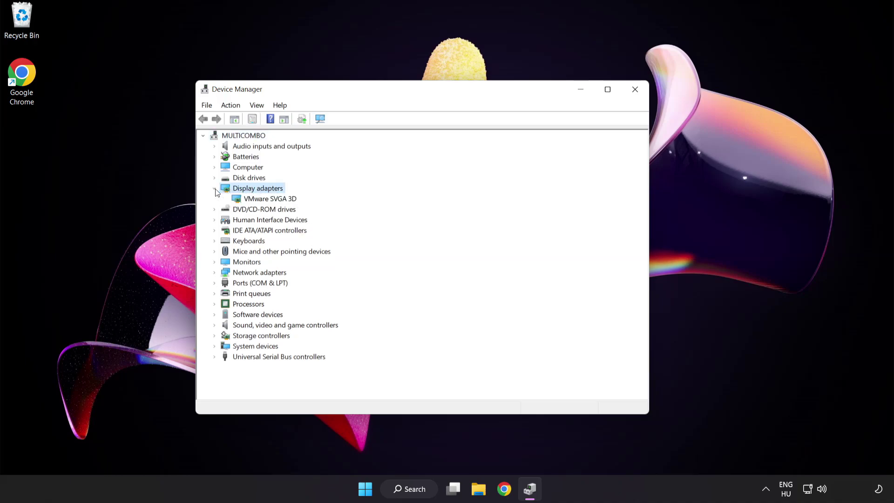
{"action": "left_click", "coordinate": [243, 200]}
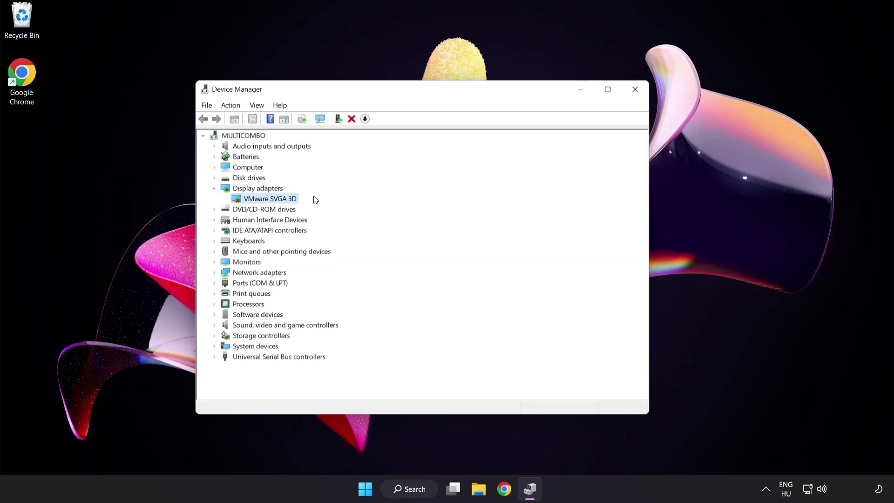
{"action": "right_click", "coordinate": [263, 199]}
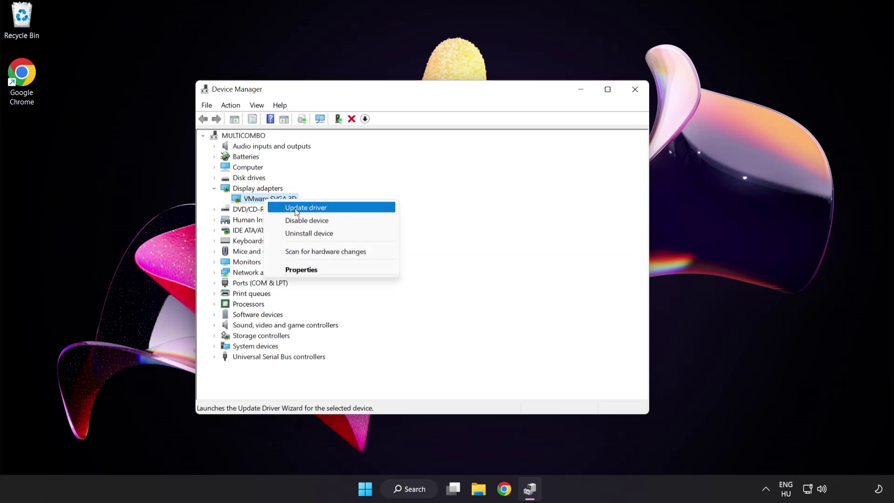
Step: Search automatically for a VMware SVGA 3D driver, confirm the best one is installed, and close Device Manager
{"action": "left_click", "coordinate": [347, 208]}
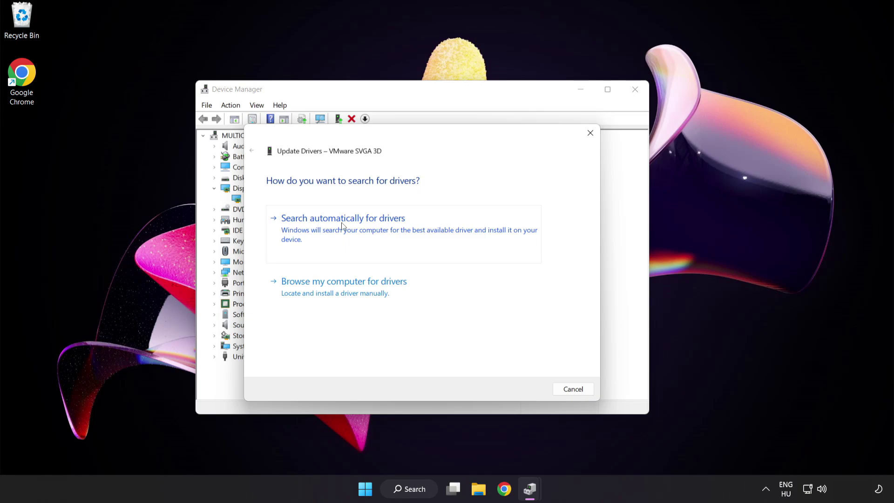
{"action": "left_click", "coordinate": [391, 231]}
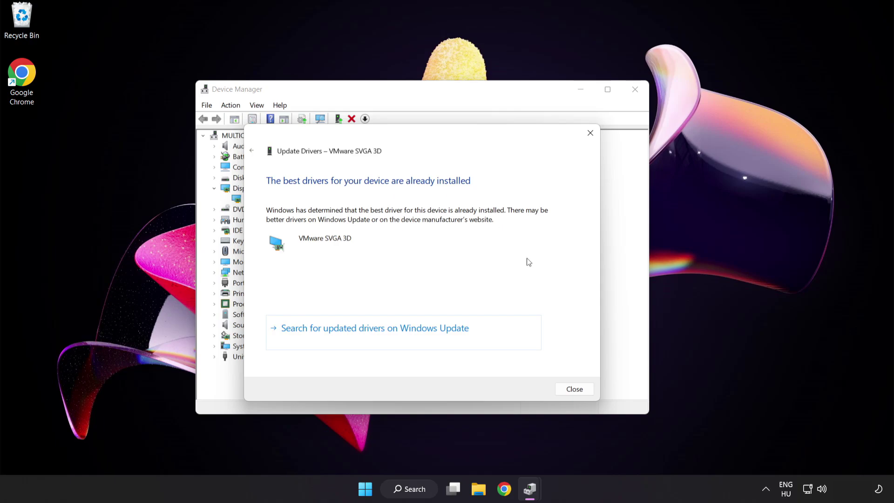
{"action": "left_click", "coordinate": [571, 390]}
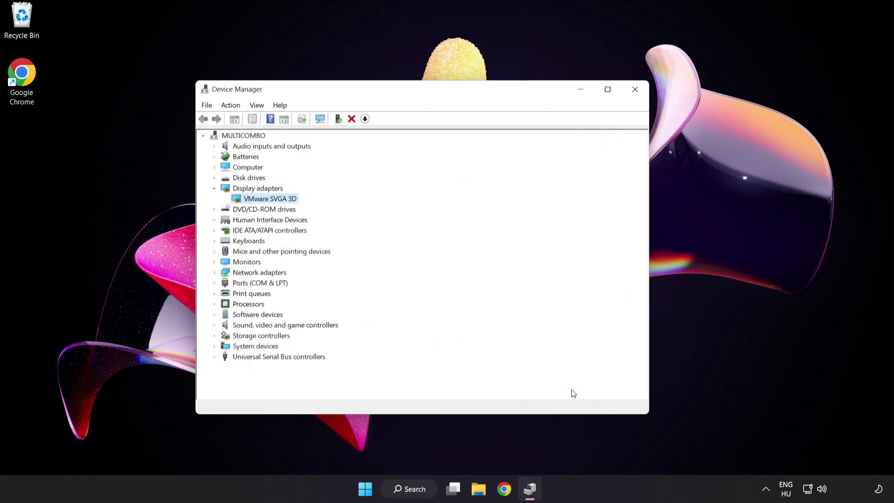
{"action": "left_click", "coordinate": [635, 90]}
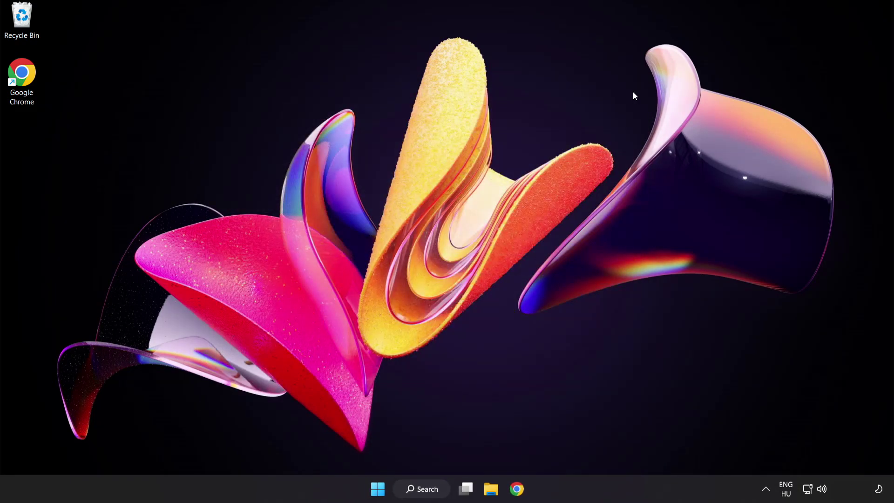
Step: Search 'update', run Check for updates in Windows Update, confirm up to date, and close Settings
{"action": "left_click", "coordinate": [434, 493]}
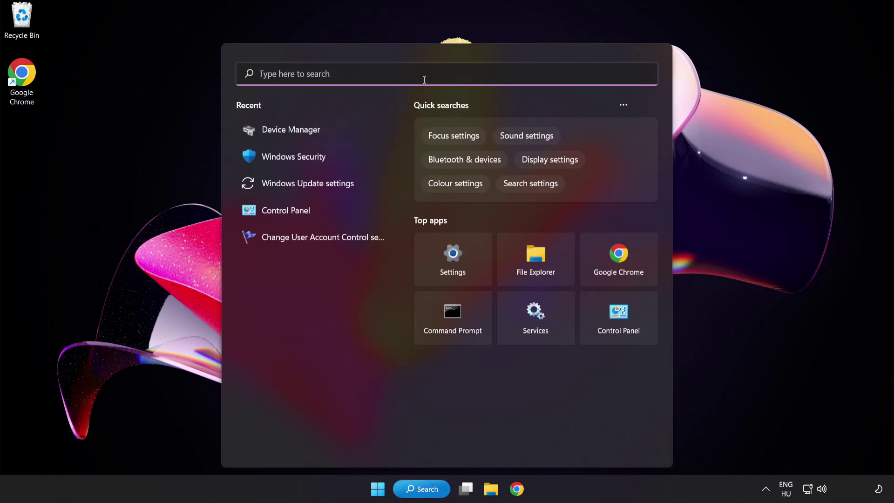
{"action": "type", "text": "update"}
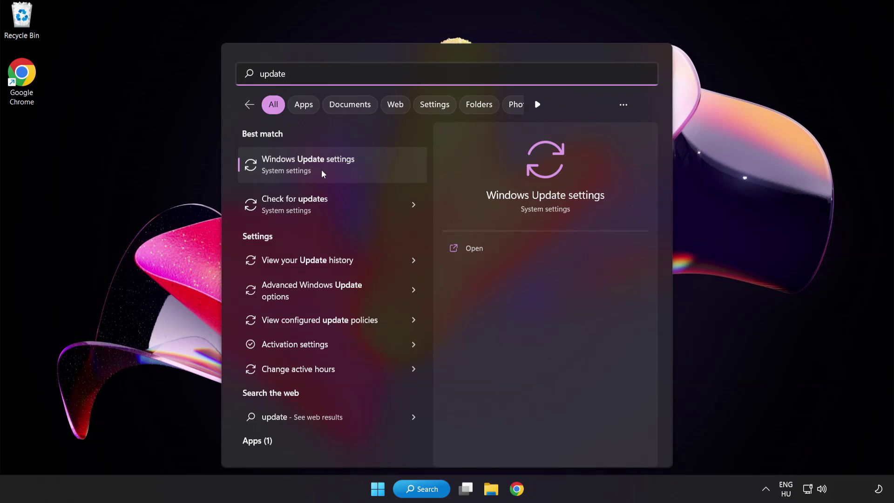
{"action": "left_click", "coordinate": [342, 171]}
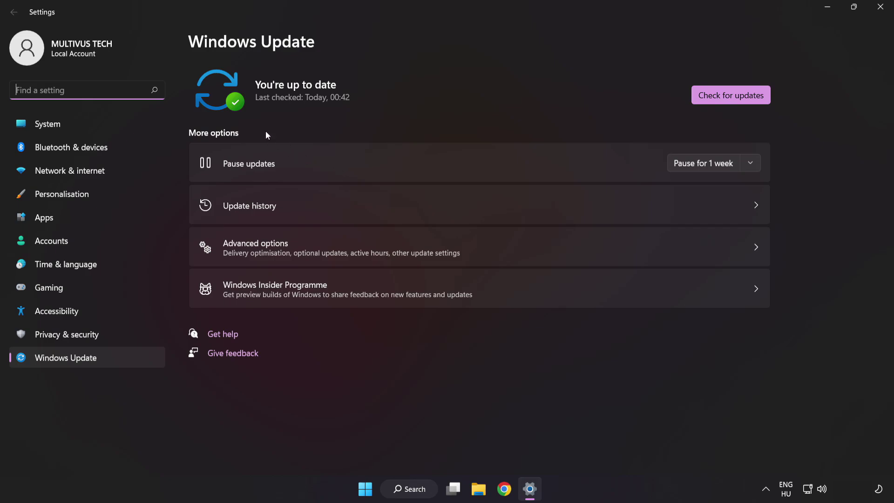
{"action": "left_click", "coordinate": [728, 101]}
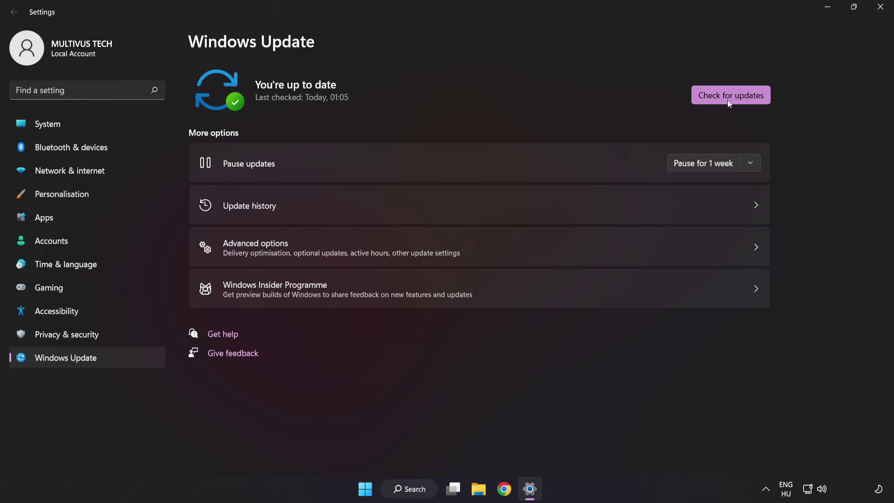
{"action": "left_click", "coordinate": [879, 8]}
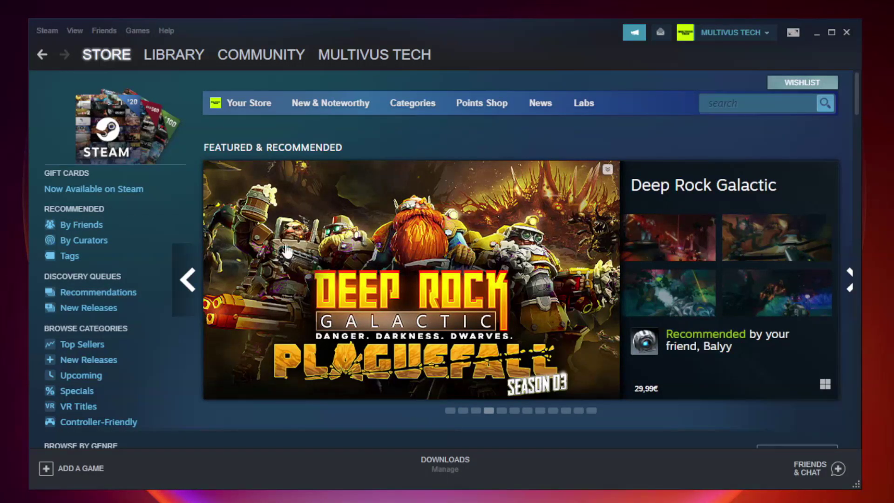
Step: Switch Steam to the Library and right-click YOUR NOT WORKING GAME under Favorites
{"action": "mouse_move", "coordinate": [163, 56]}
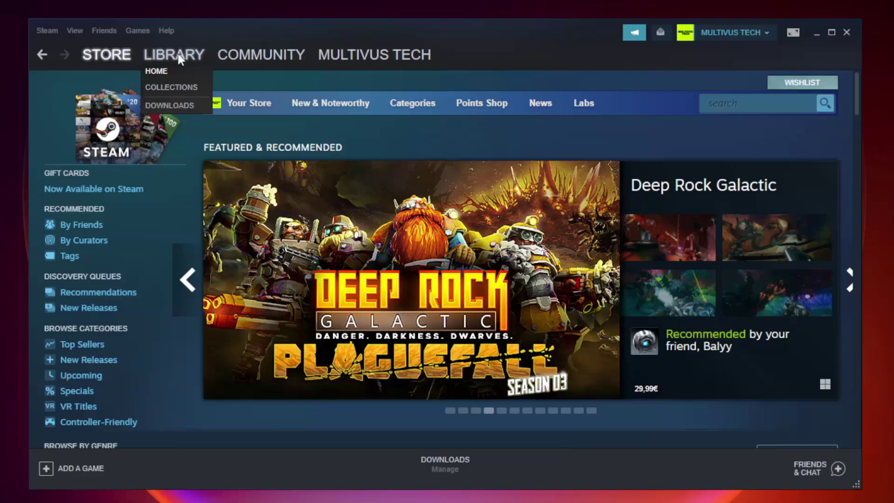
{"action": "left_click", "coordinate": [181, 59]}
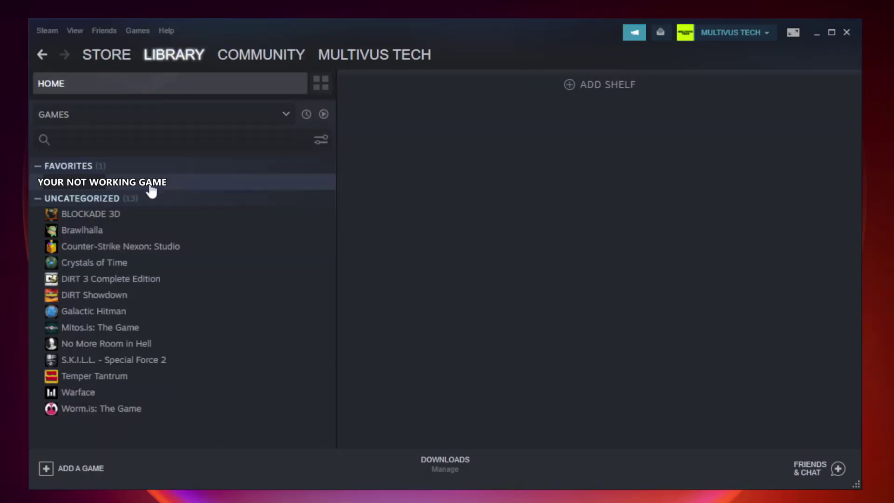
{"action": "right_click", "coordinate": [194, 186]}
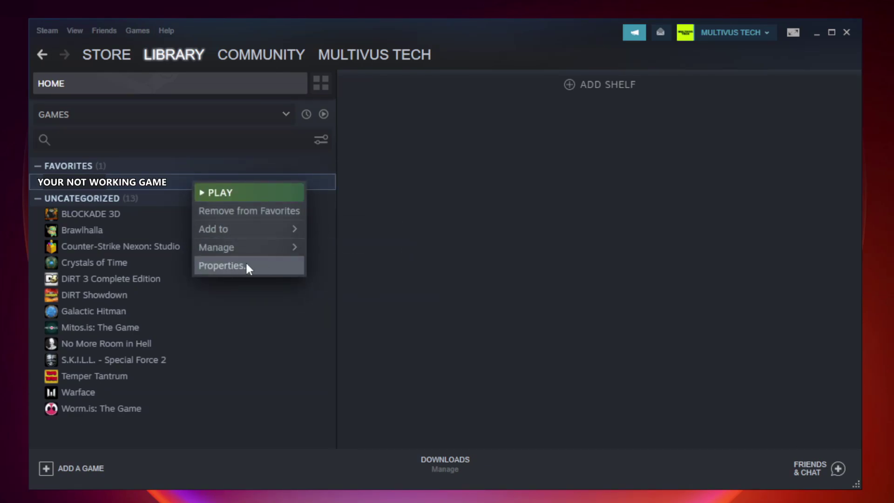
Step: Verify the game's file integrity under Properties > Local Files, validating all 9192 files
{"action": "left_click", "coordinate": [222, 265]}
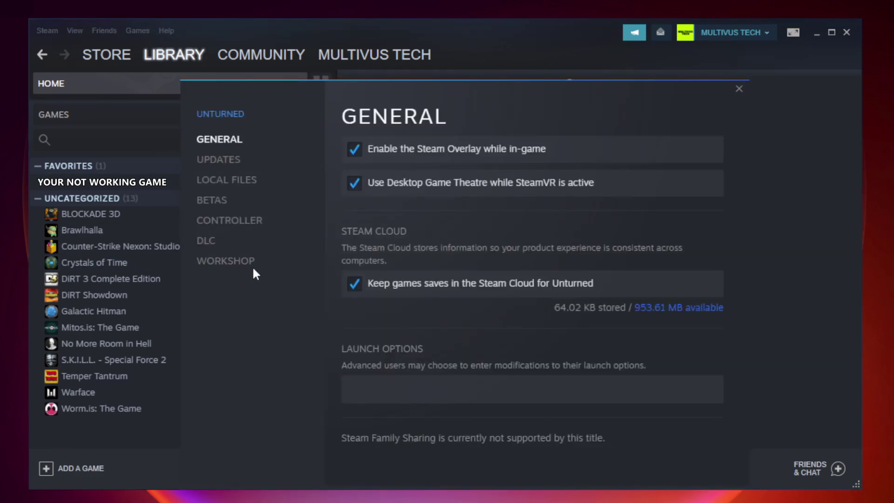
{"action": "left_click", "coordinate": [236, 183]}
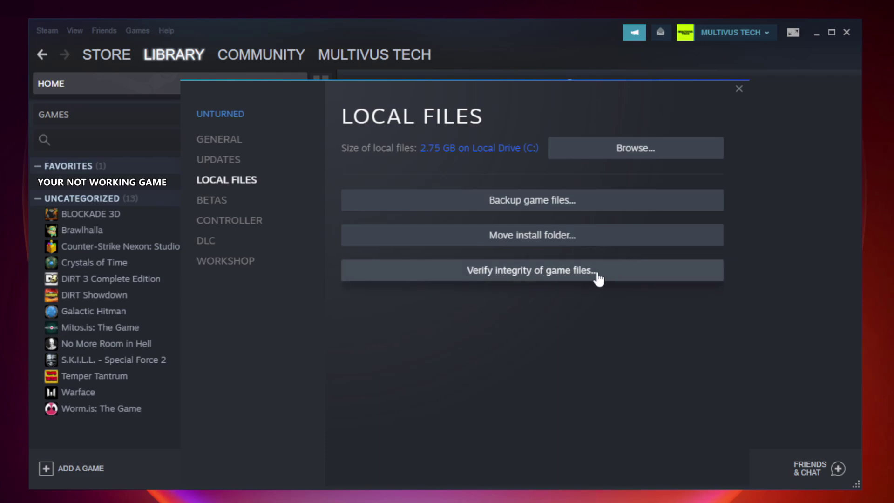
{"action": "left_click", "coordinate": [542, 279]}
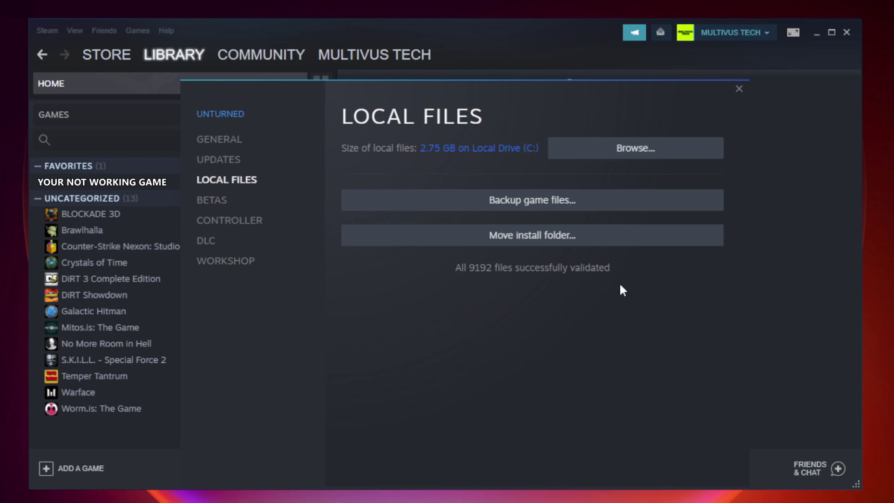
Step: Browse to the game's install folder and open the YOUR NOT WORKING GAME shortcut's properties
{"action": "left_click", "coordinate": [640, 161]}
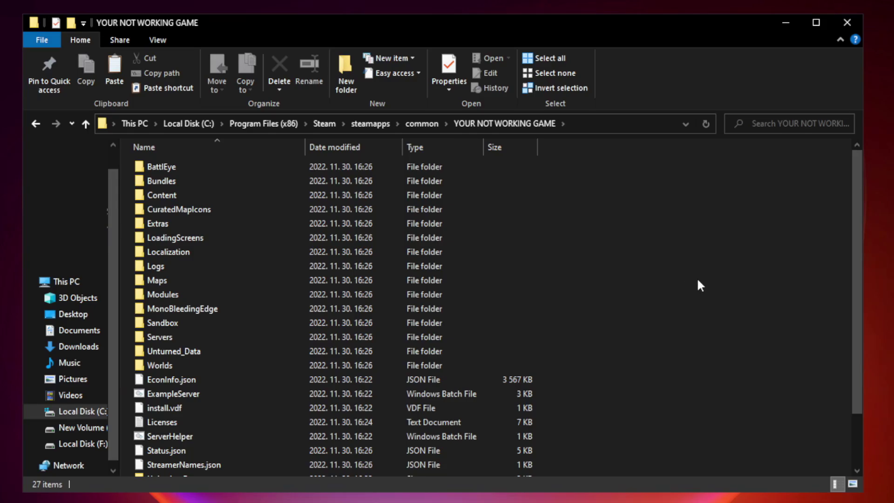
{"action": "left_click_drag", "start_coordinate": [858, 244], "coordinate": [859, 320]}
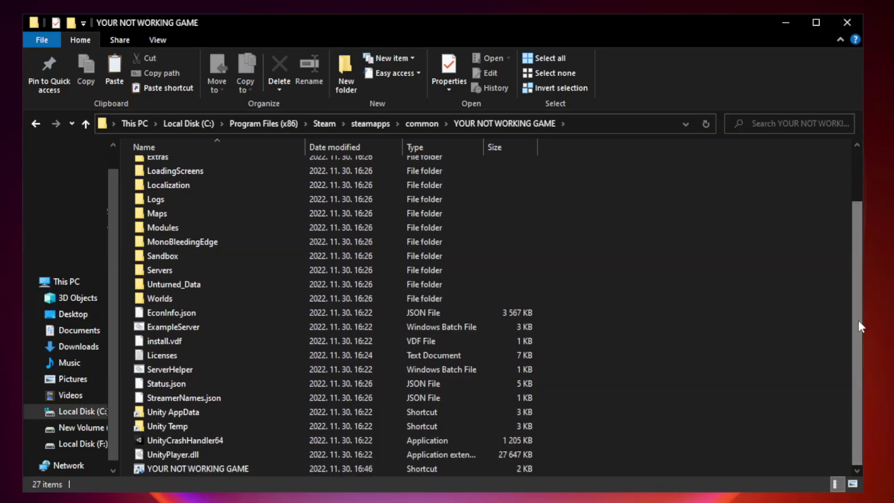
{"action": "left_click", "coordinate": [347, 468]}
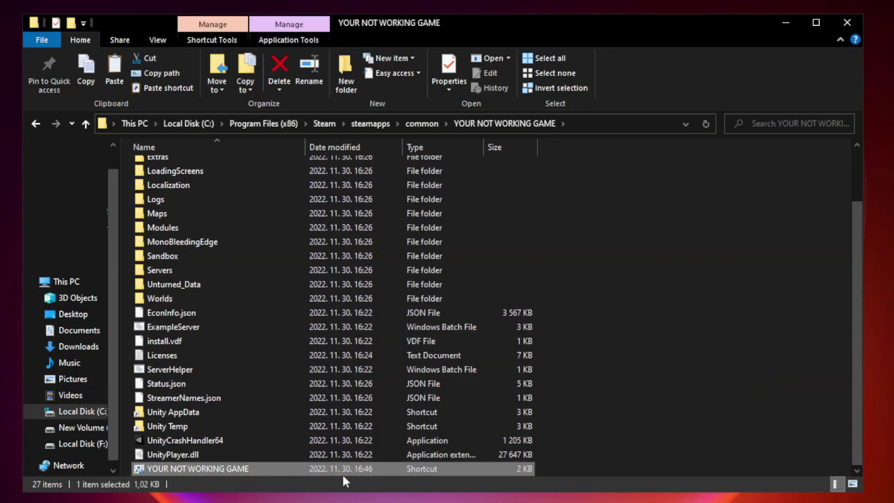
{"action": "right_click", "coordinate": [303, 470]}
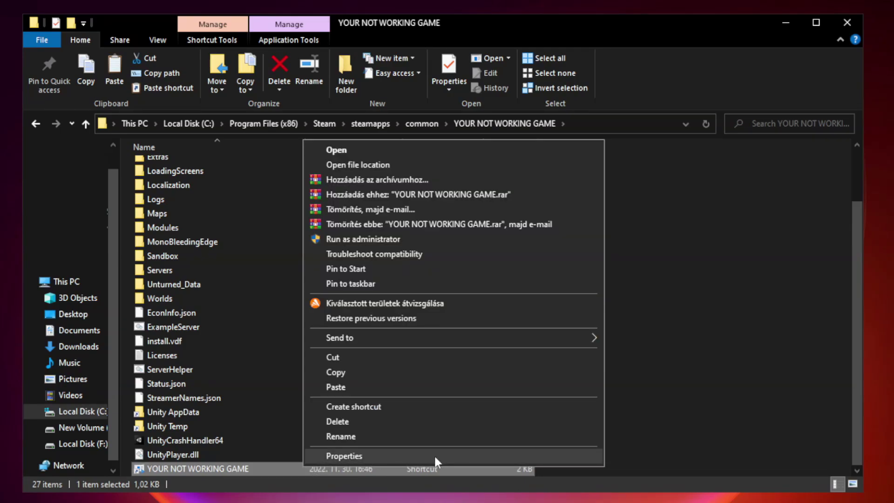
{"action": "left_click", "coordinate": [449, 453]}
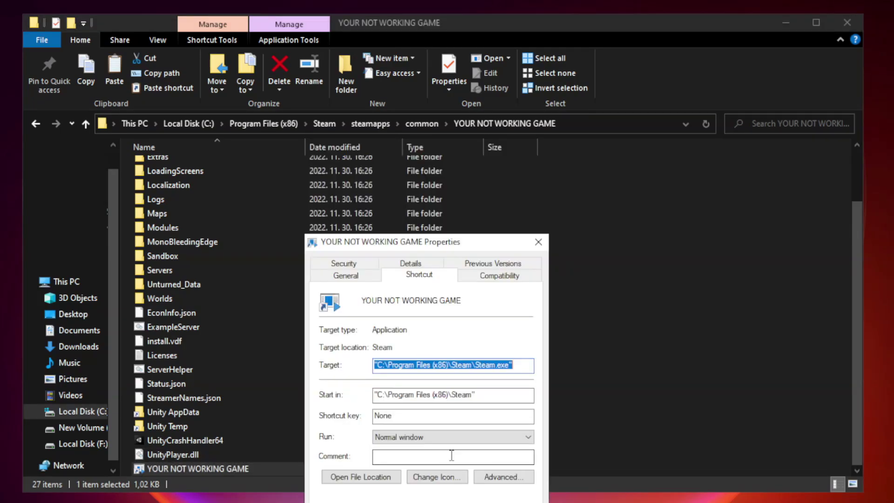
{"action": "left_click_drag", "start_coordinate": [443, 248], "coordinate": [444, 103]}
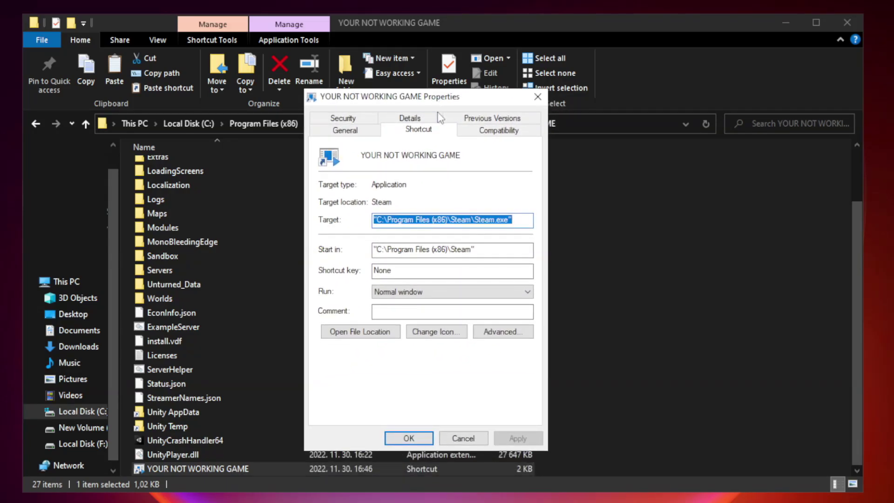
Step: Enable Windows 8 compatibility mode on the shortcut's Compatibility tab, then apply and confirm with OK
{"action": "left_click", "coordinate": [498, 132]}
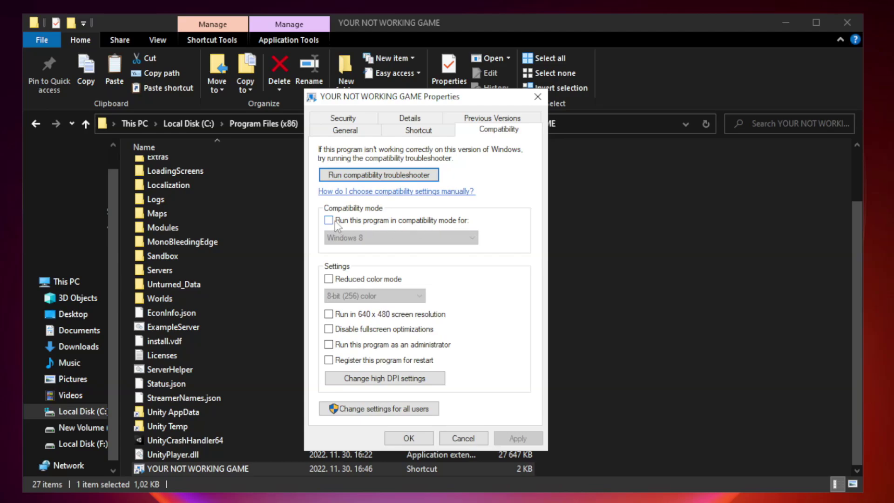
{"action": "left_click", "coordinate": [357, 223]}
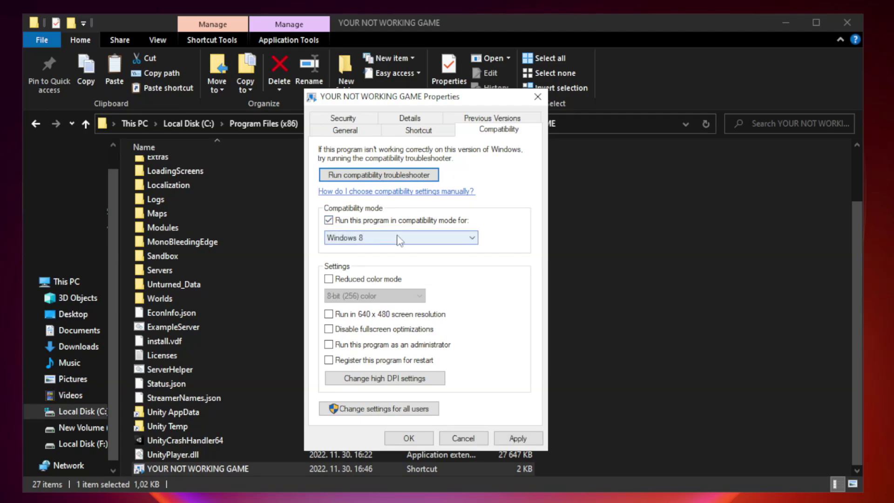
{"action": "left_click", "coordinate": [378, 238]}
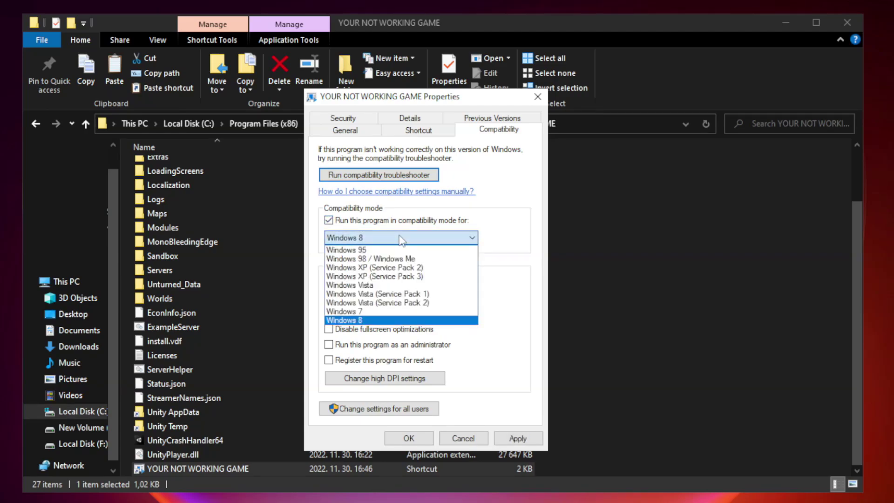
{"action": "left_click", "coordinate": [378, 321]}
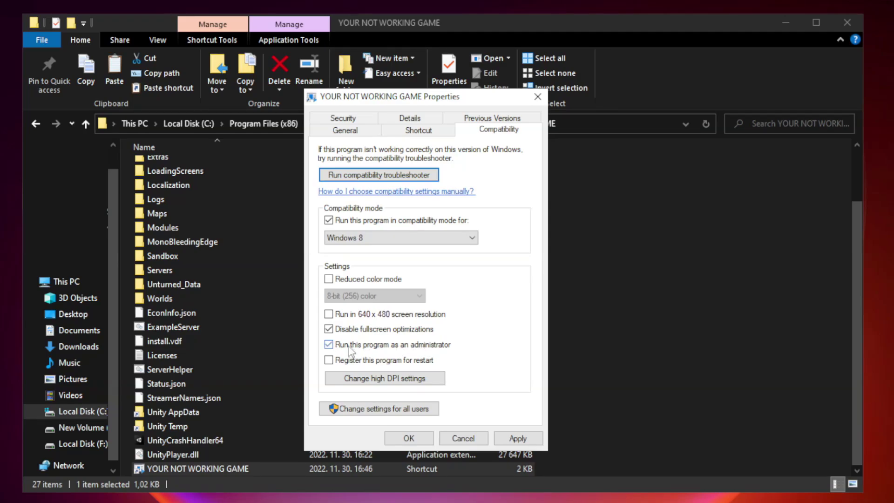
{"action": "left_click", "coordinate": [517, 440]}
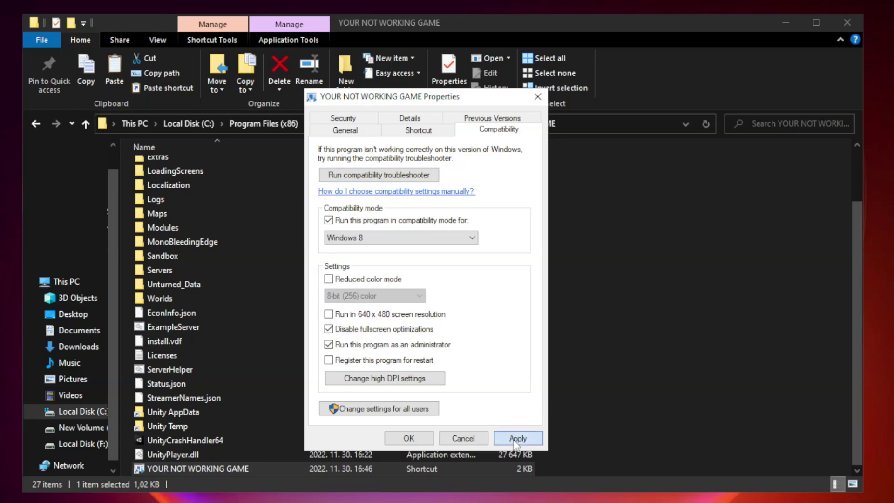
{"action": "left_click", "coordinate": [408, 439]}
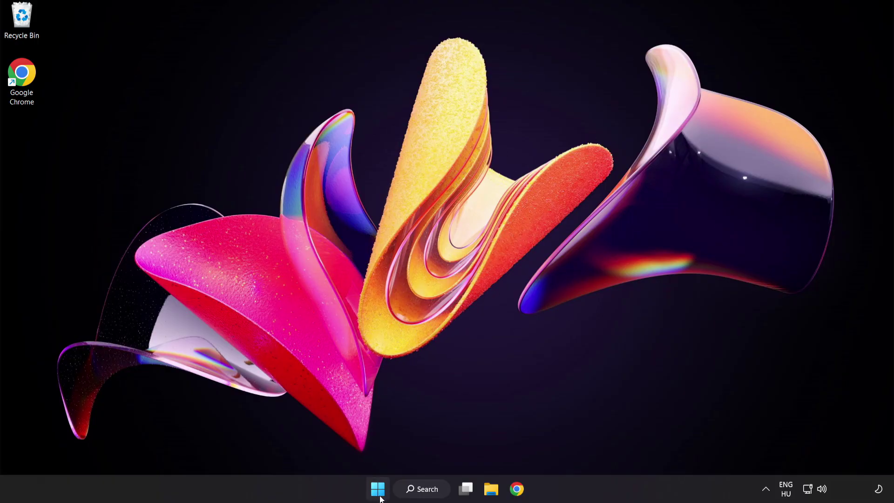
Step: Right-click the Start button to show the Win+X quick-link menu
{"action": "right_click", "coordinate": [381, 492]}
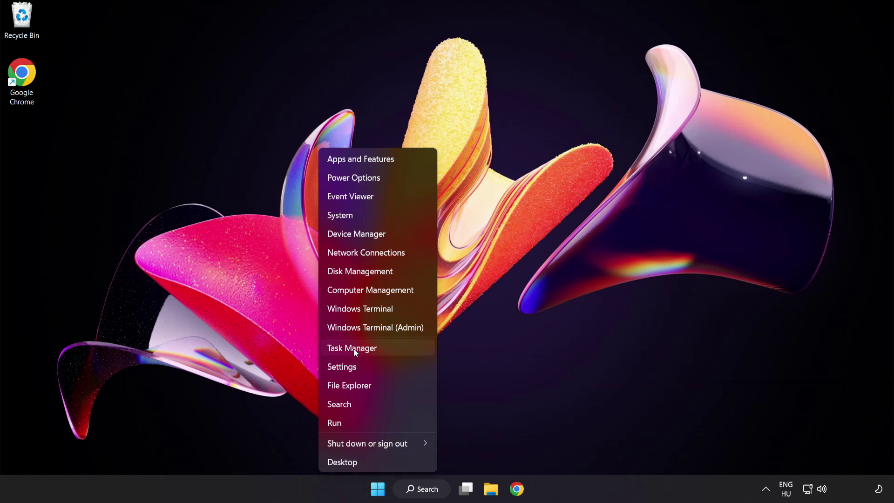
Step: In Task Manager's Startup tab, disable Cortana, Phone Link, Terminal and Windows Security notification icon, then close it
{"action": "left_click", "coordinate": [387, 351]}
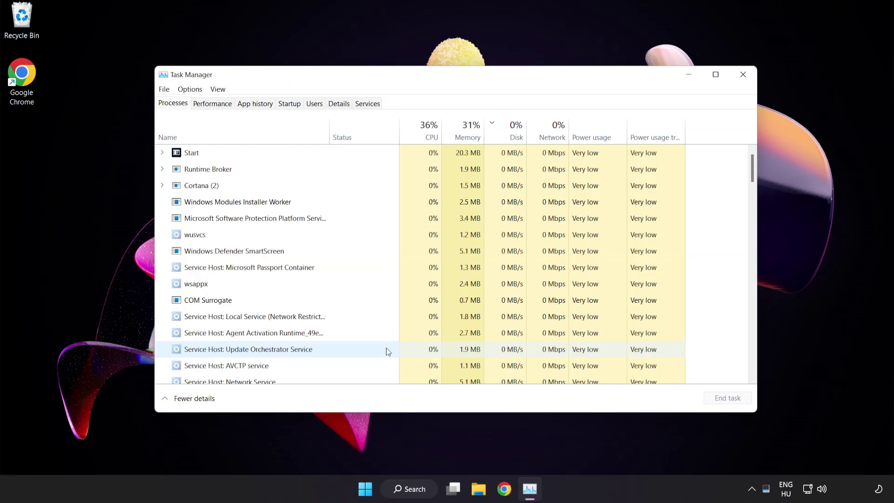
{"action": "left_click", "coordinate": [289, 104]}
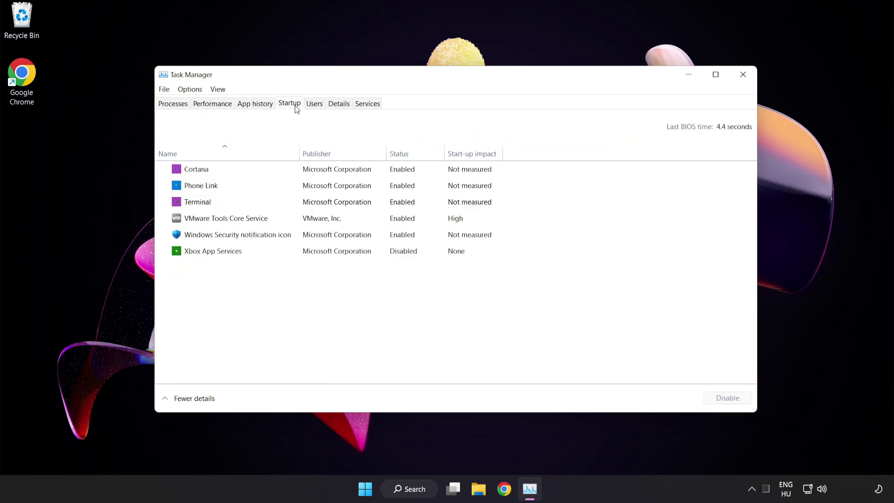
{"action": "left_click", "coordinate": [297, 173]}
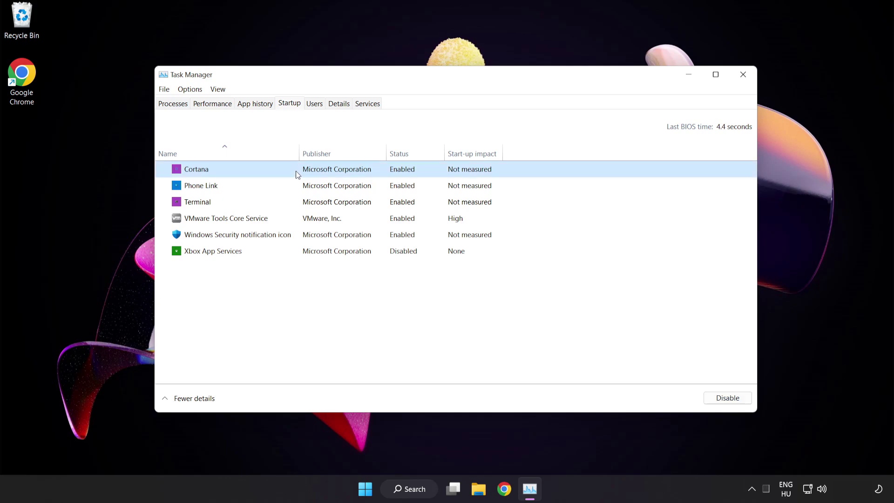
{"action": "left_click", "coordinate": [732, 403]}
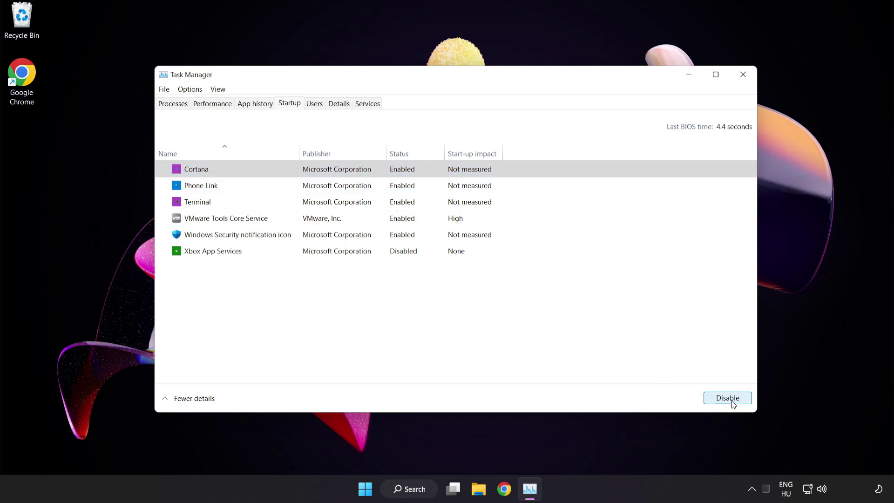
{"action": "left_click", "coordinate": [275, 183]}
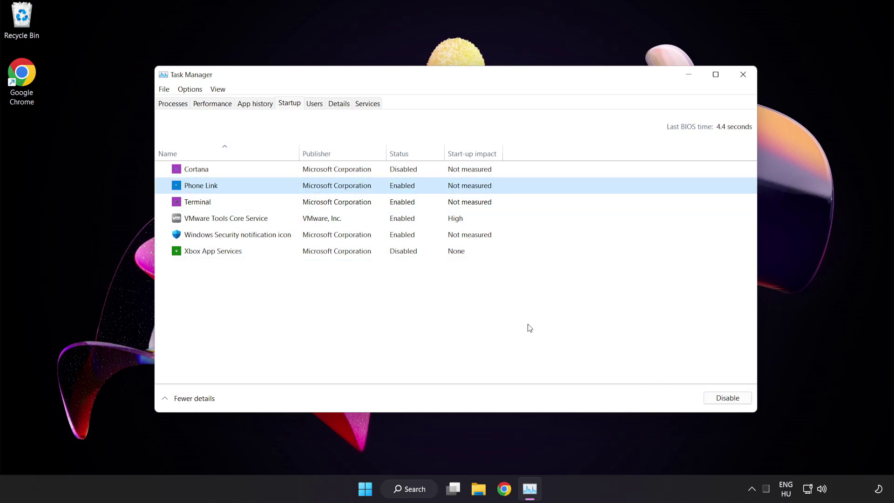
{"action": "left_click", "coordinate": [721, 402]}
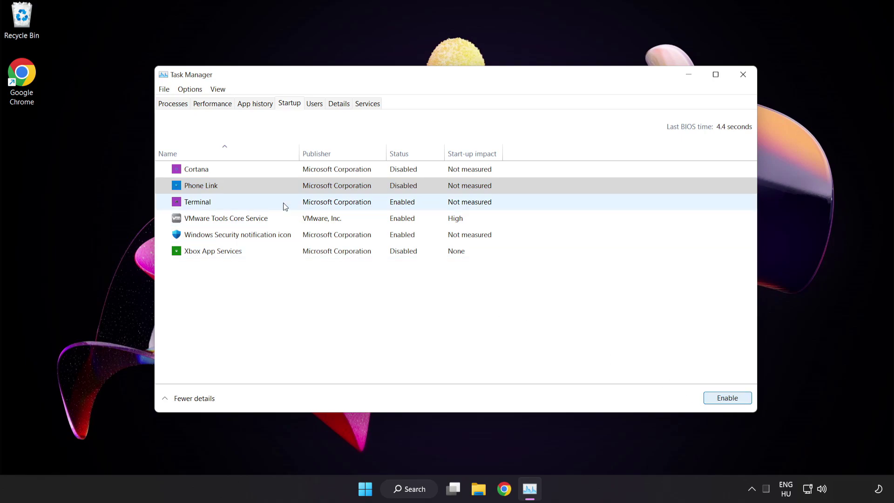
{"action": "left_click", "coordinate": [283, 202]}
{"action": "left_click", "coordinate": [727, 397]}
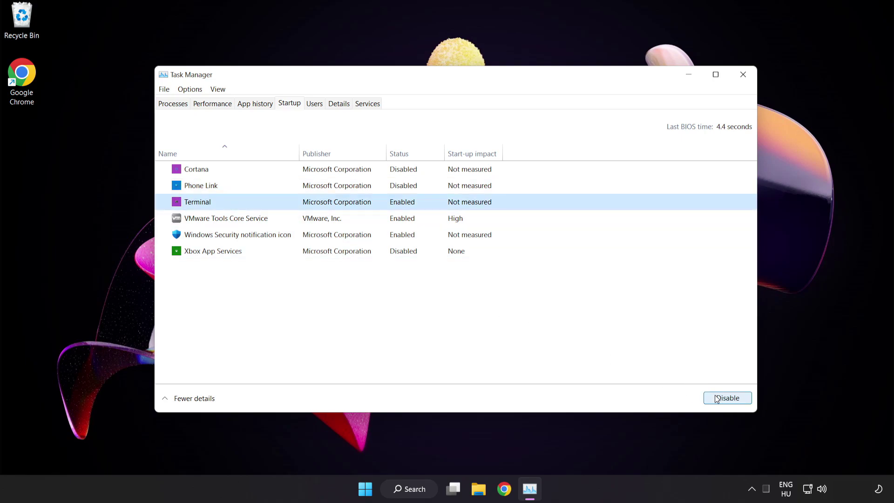
{"action": "left_click", "coordinate": [304, 238]}
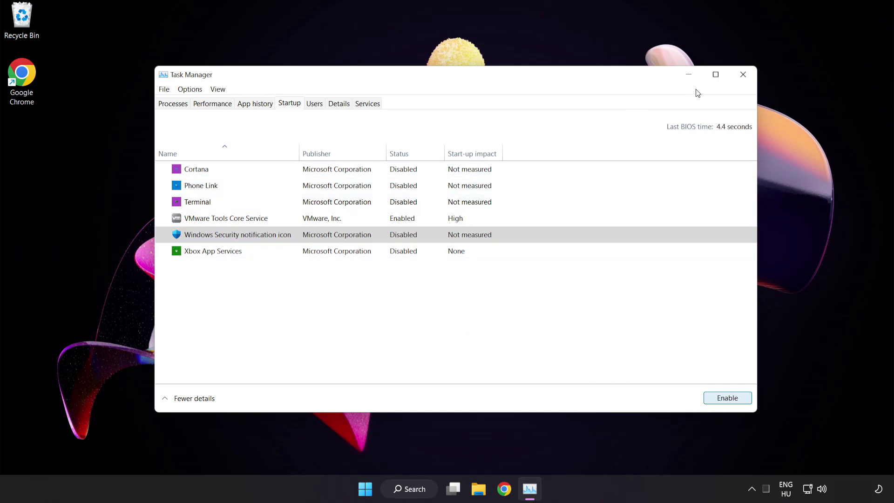
{"action": "left_click", "coordinate": [743, 75]}
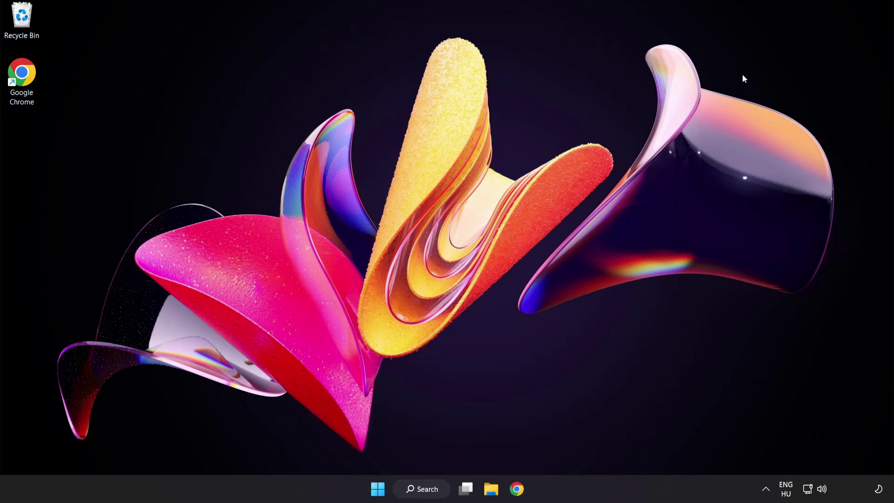
Step: Download the DirectX End-User Runtime Web Installer in Chrome and run dxwebsetup (1).exe
{"action": "left_click", "coordinate": [520, 489]}
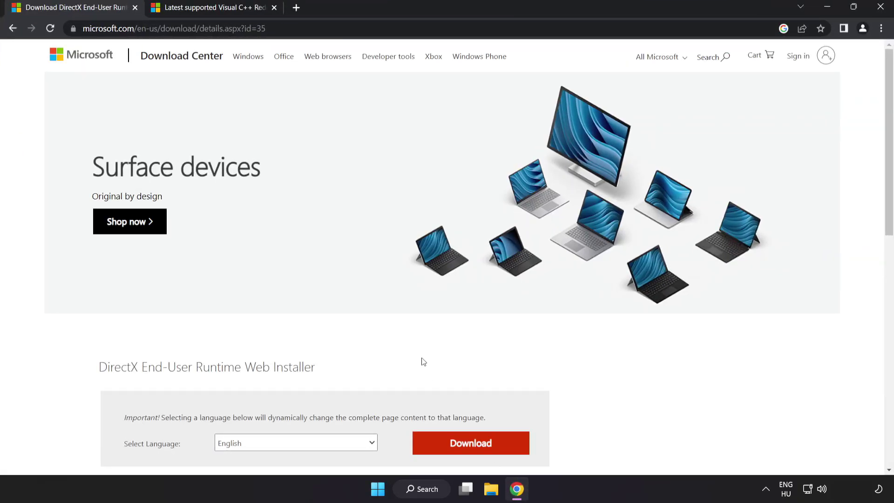
{"action": "left_click_drag", "start_coordinate": [294, 28], "coordinate": [363, 27]}
{"action": "left_click", "coordinate": [625, 379]}
{"action": "scroll", "coordinate": [625, 379], "scroll_direction": "down", "scroll_amount": 3}
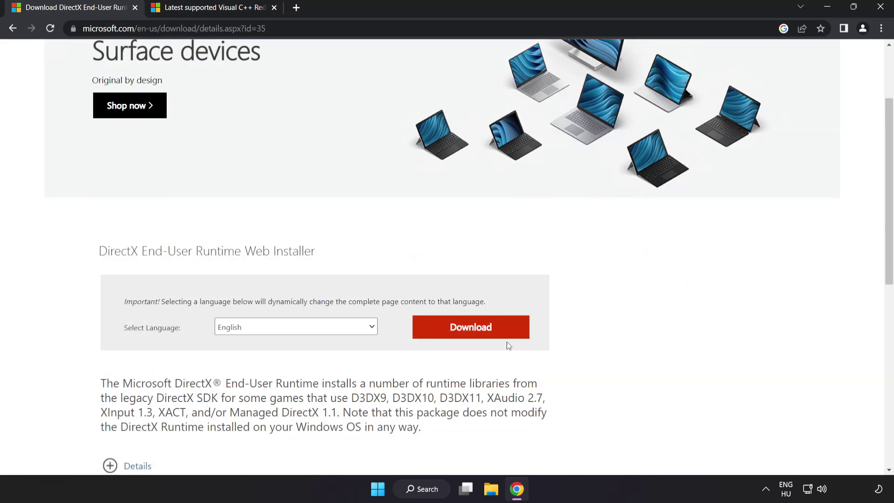
{"action": "left_click", "coordinate": [483, 337]}
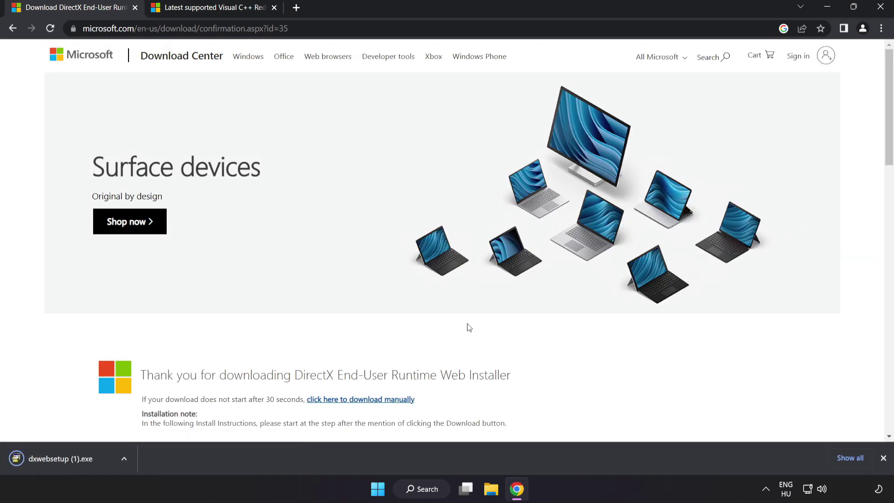
{"action": "left_click", "coordinate": [75, 459]}
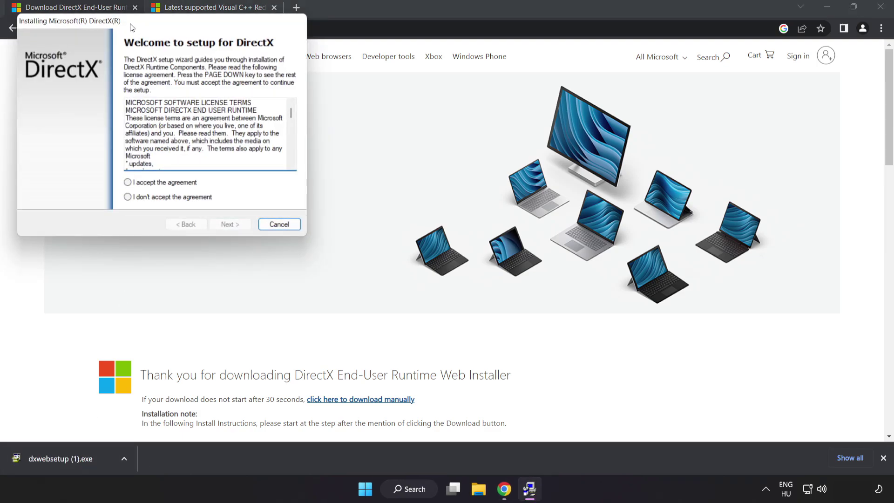
Step: Accept the DirectX licence, decline the Bing Bar, install, and finish the setup
{"action": "left_click_drag", "start_coordinate": [131, 21], "coordinate": [406, 117]}
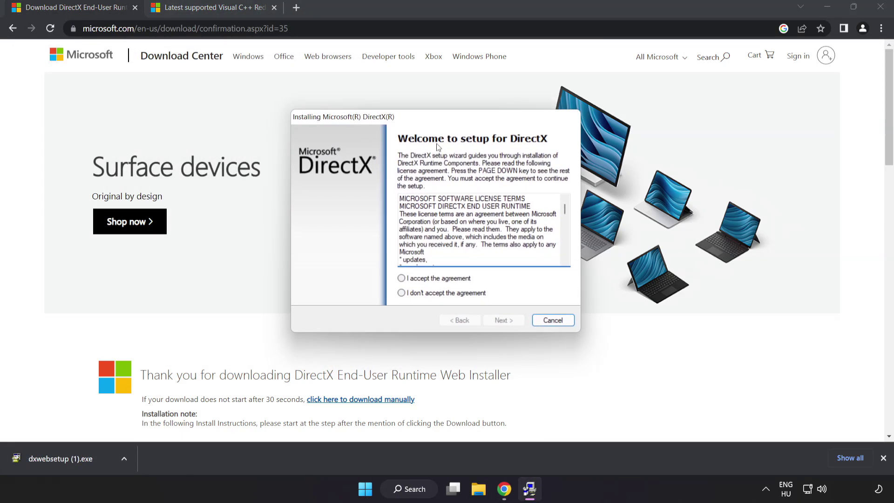
{"action": "left_click_drag", "start_coordinate": [563, 213], "coordinate": [572, 264]}
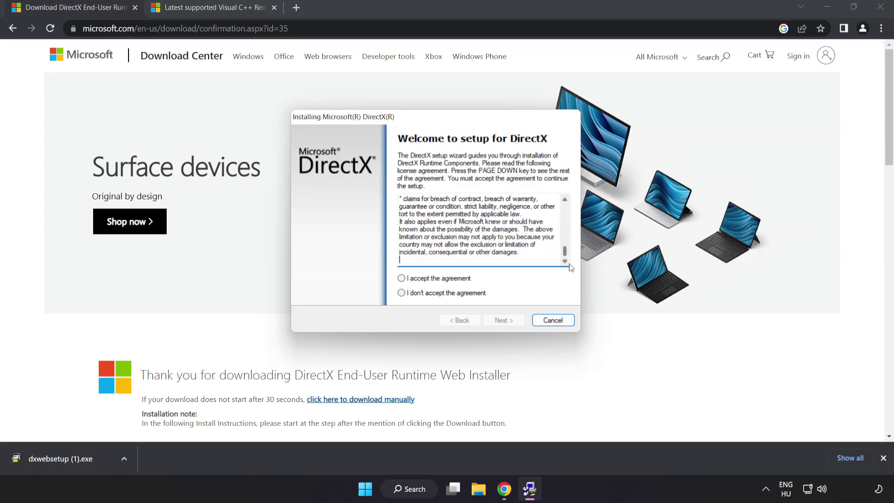
{"action": "left_click", "coordinate": [401, 279]}
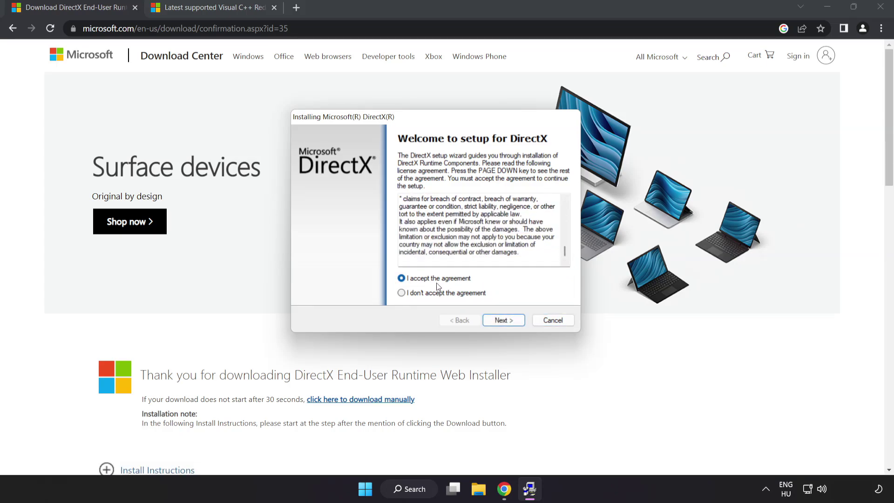
{"action": "left_click", "coordinate": [505, 322]}
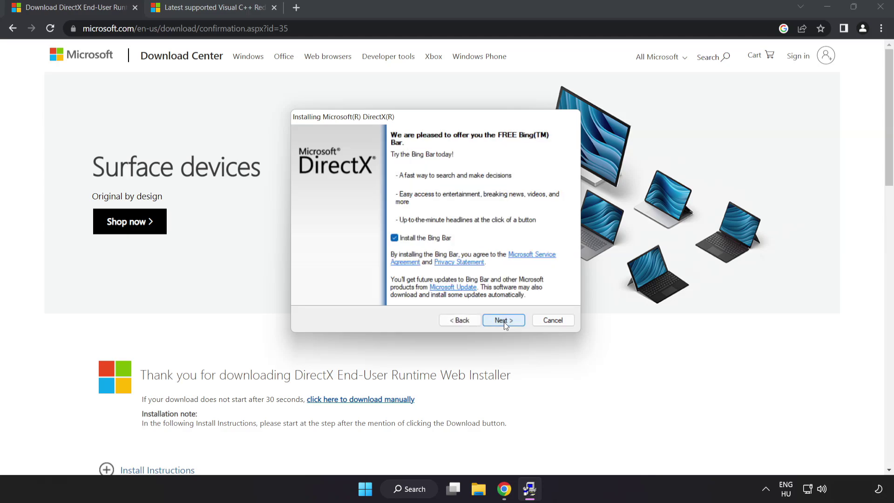
{"action": "left_click", "coordinate": [394, 238]}
{"action": "left_click", "coordinate": [506, 320]}
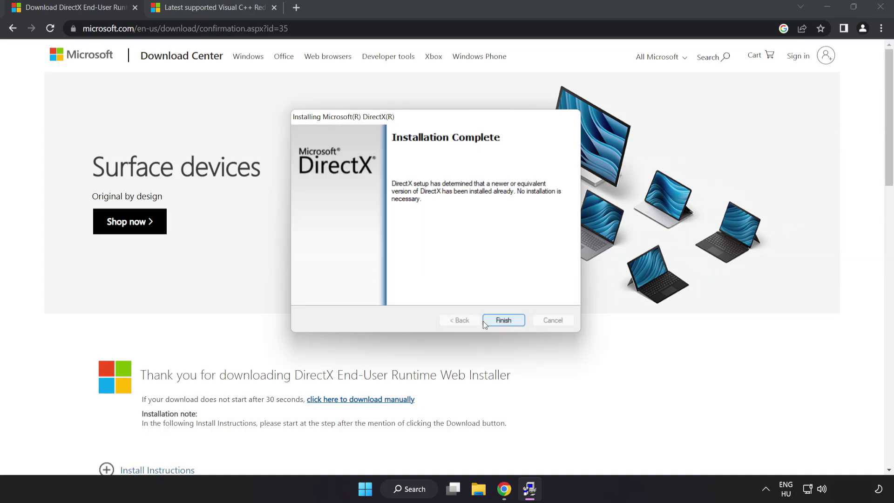
{"action": "left_click", "coordinate": [504, 320]}
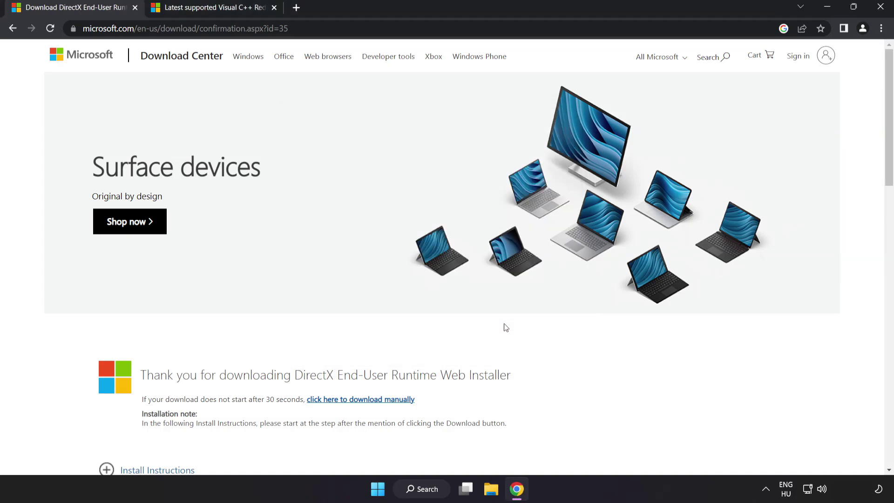
Step: Close the DirectX tab and download the ARM64, x86 and x64 vc_redist installers
{"action": "left_click", "coordinate": [135, 7]}
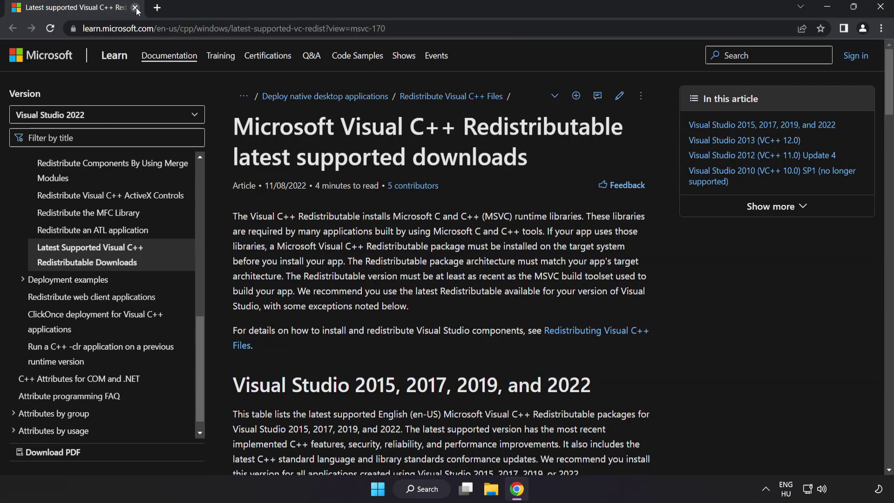
{"action": "left_click", "coordinate": [419, 28]}
{"action": "left_click", "coordinate": [419, 28]}
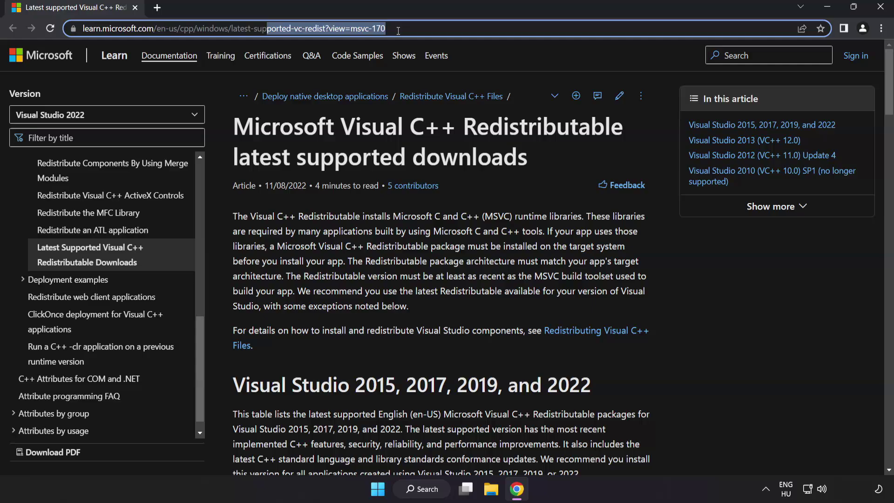
{"action": "left_click", "coordinate": [448, 138]}
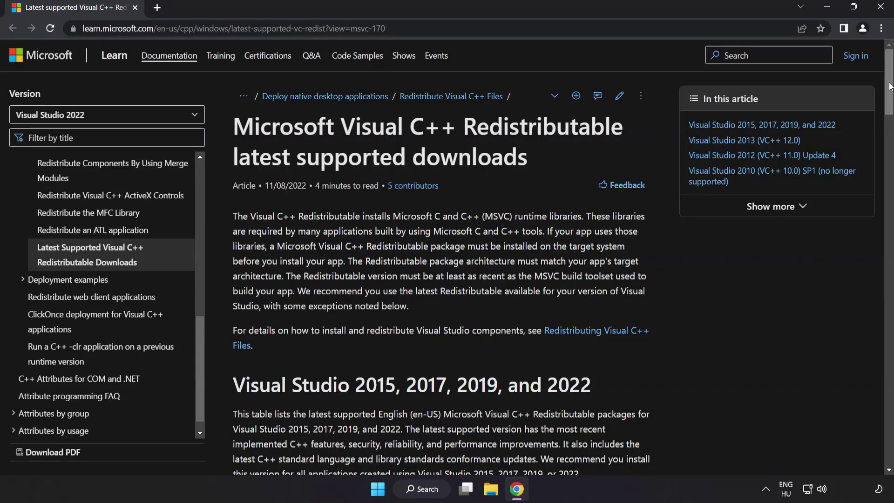
{"action": "left_click_drag", "start_coordinate": [882, 88], "coordinate": [882, 129]}
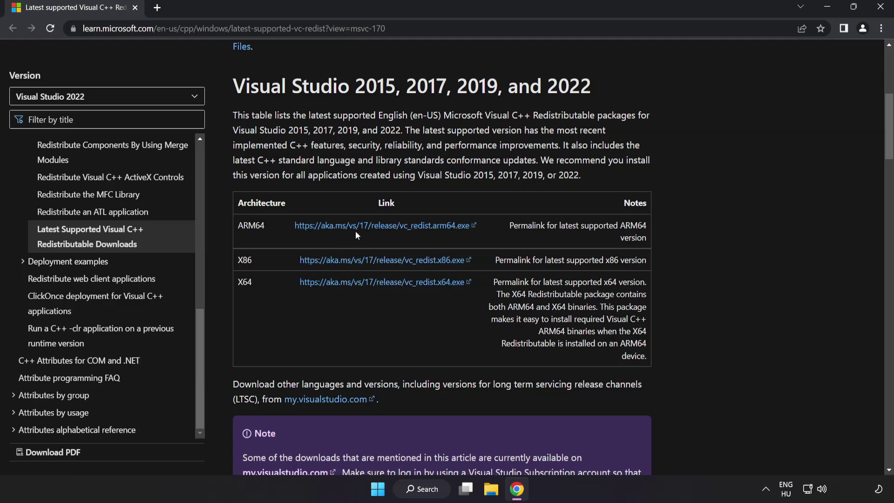
{"action": "left_click", "coordinate": [368, 226]}
{"action": "left_click", "coordinate": [379, 264]}
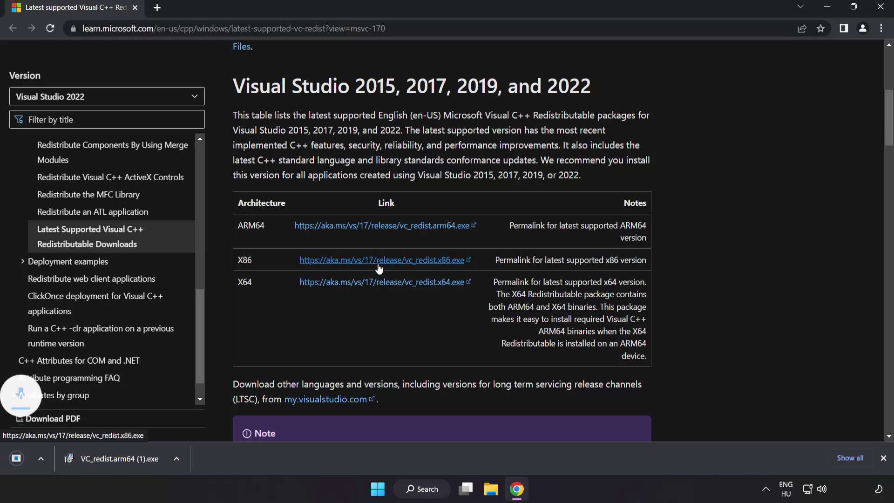
{"action": "left_click", "coordinate": [384, 284]}
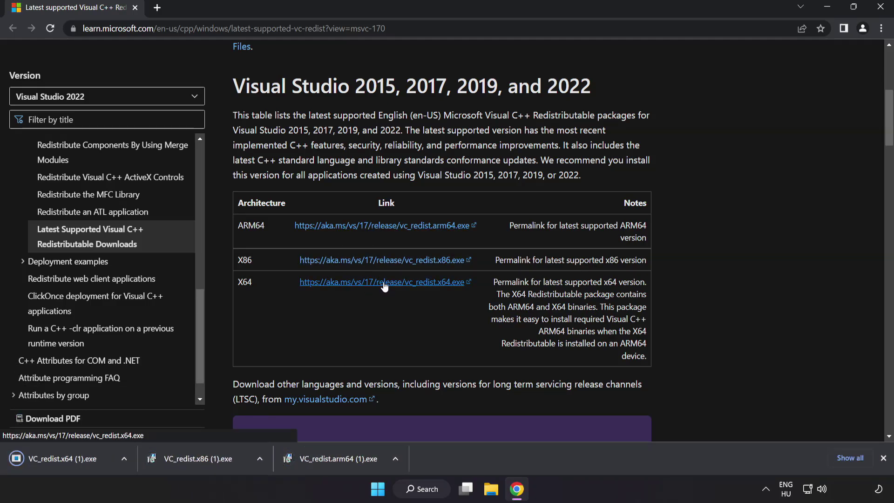
Step: Run the ARM64 vc_redist installer with the licence accepted, then dismiss its failure
{"action": "left_click", "coordinate": [336, 459]}
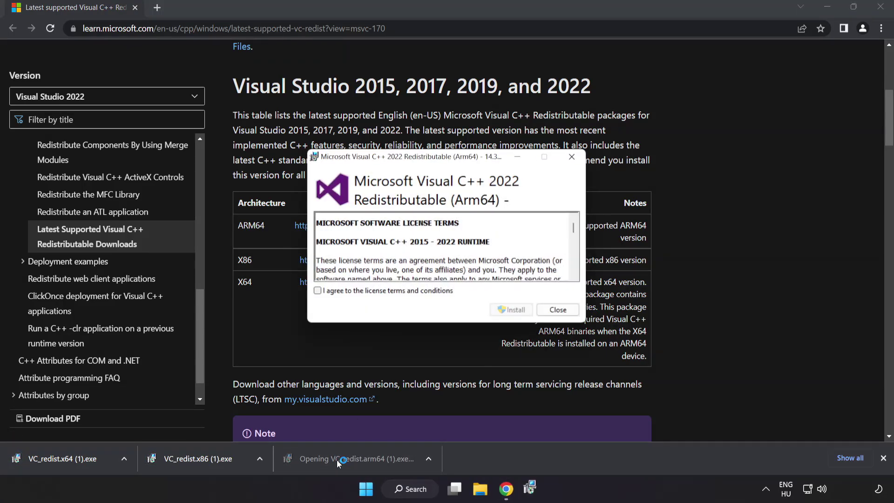
{"action": "left_click_drag", "start_coordinate": [575, 228], "coordinate": [573, 272]}
{"action": "left_click", "coordinate": [318, 292]}
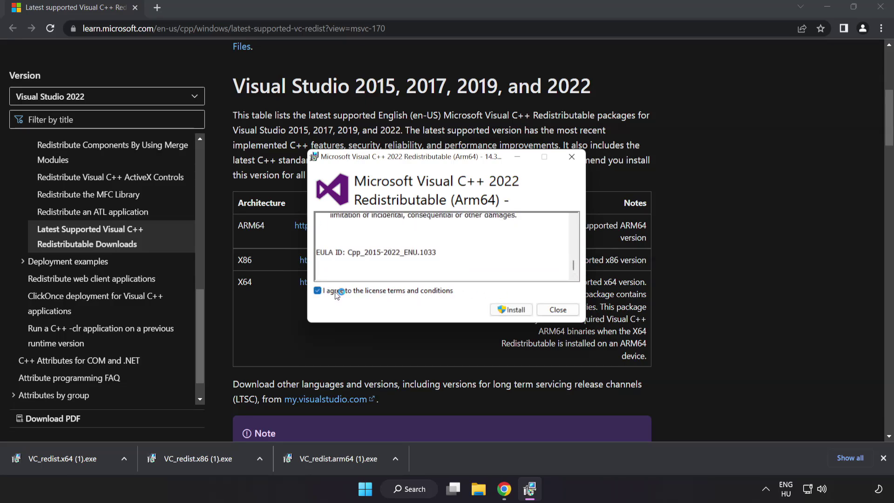
{"action": "left_click", "coordinate": [510, 311]}
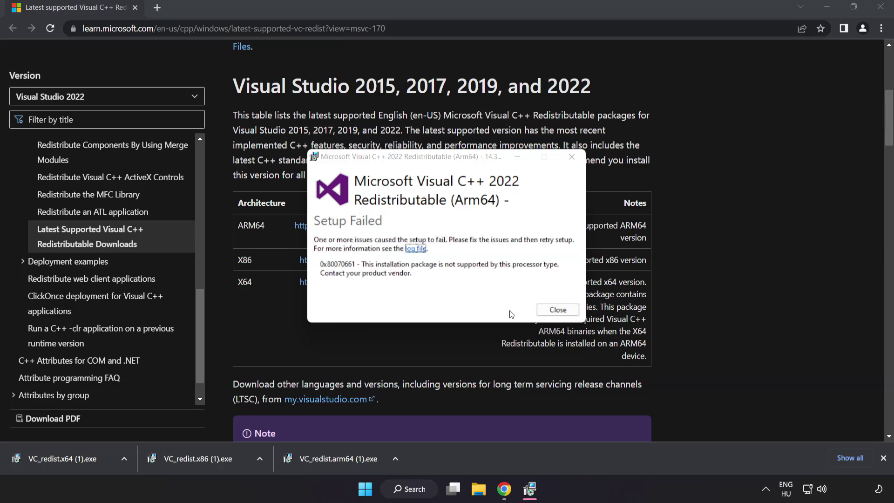
{"action": "left_click", "coordinate": [557, 310]}
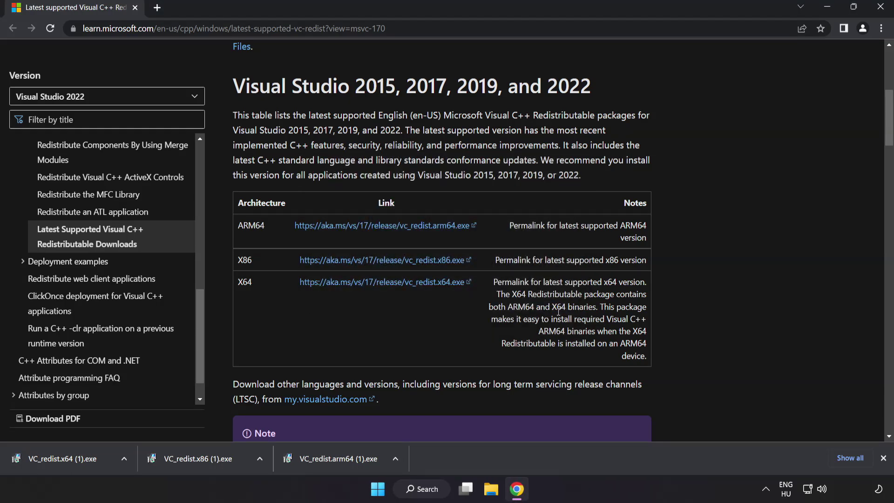
Step: Install the x86 runtime, dismiss the failed x64 setup, then close Chrome
{"action": "left_click", "coordinate": [201, 460]}
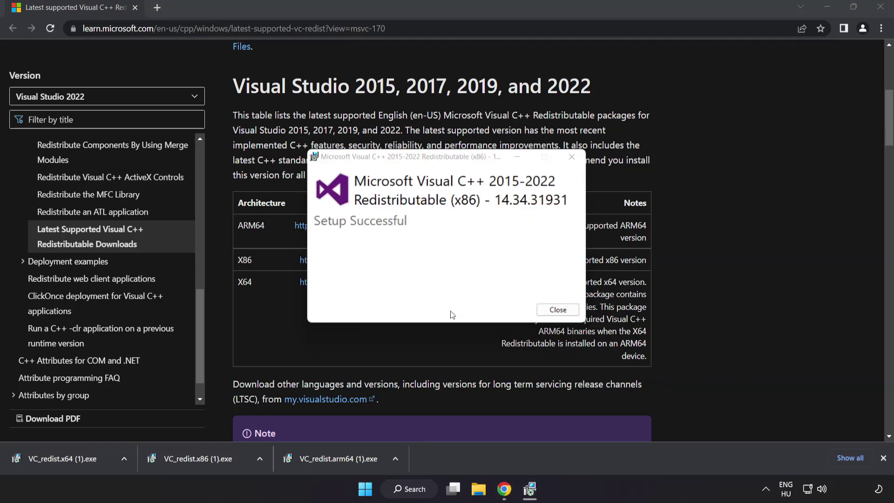
{"action": "left_click", "coordinate": [558, 310]}
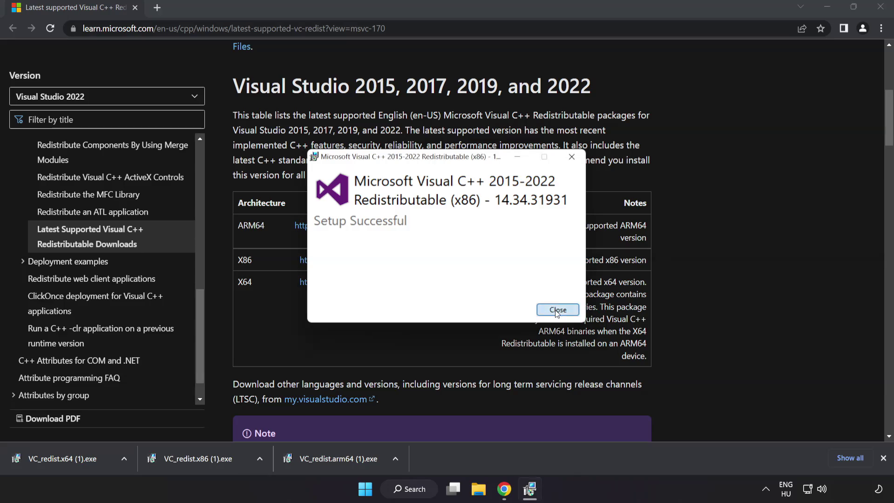
{"action": "left_click", "coordinate": [80, 458]}
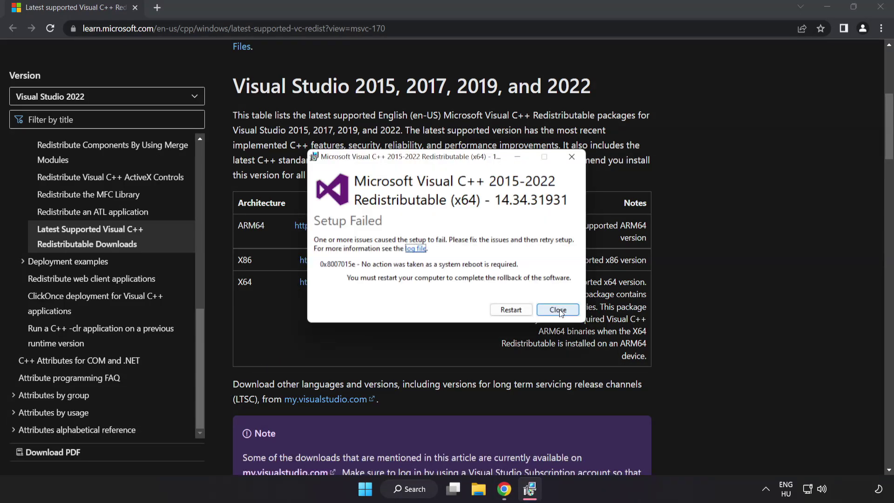
{"action": "left_click", "coordinate": [558, 310]}
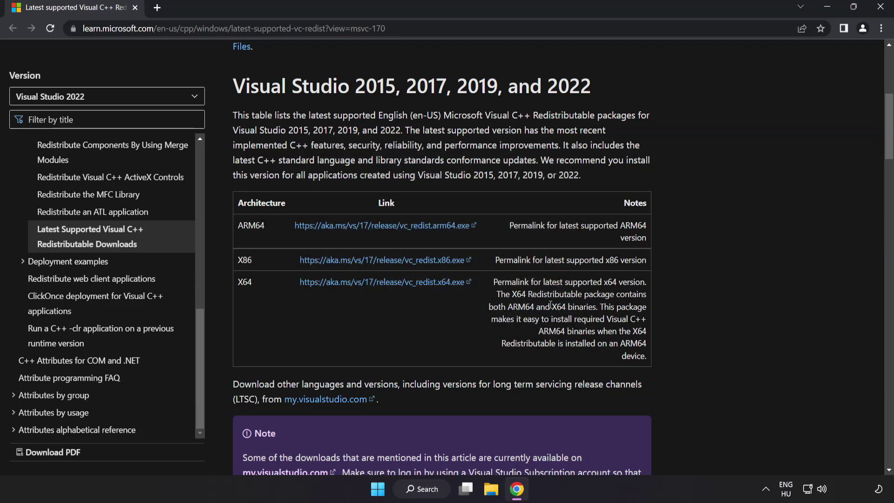
{"action": "left_click", "coordinate": [880, 8]}
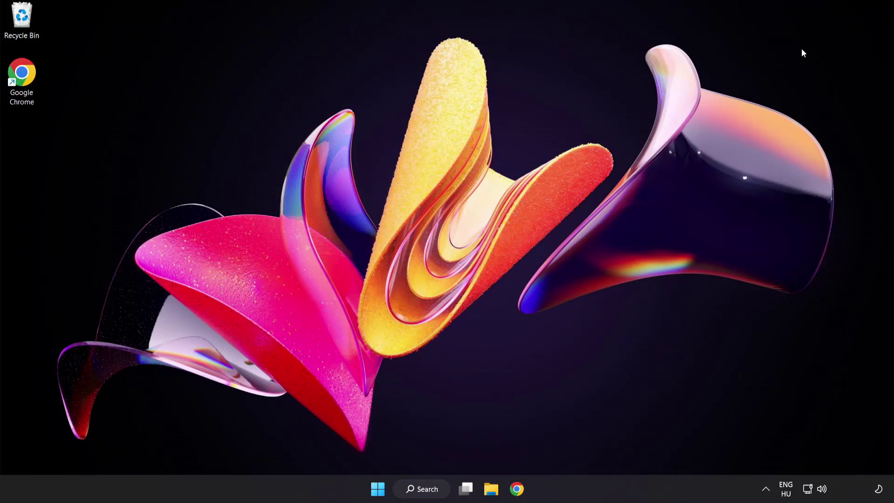
Step: Search for cmd and run Command Prompt as administrator
{"action": "left_click", "coordinate": [421, 493]}
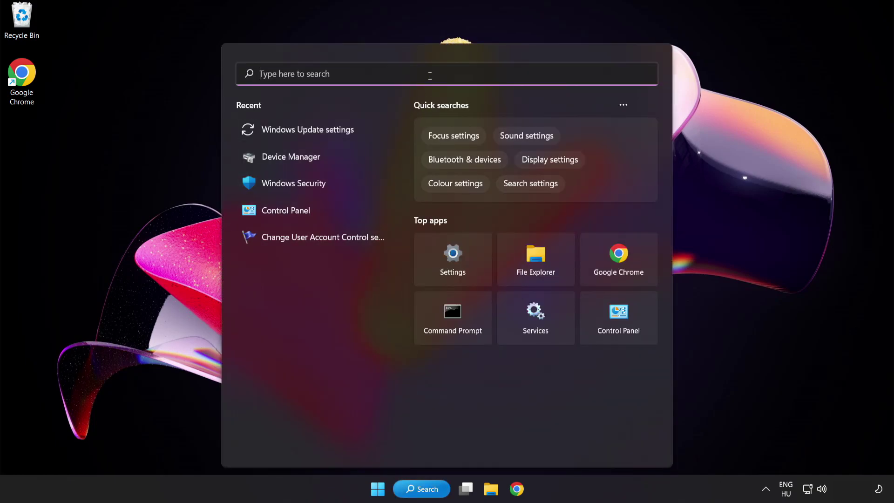
{"action": "type", "text": "cmd"}
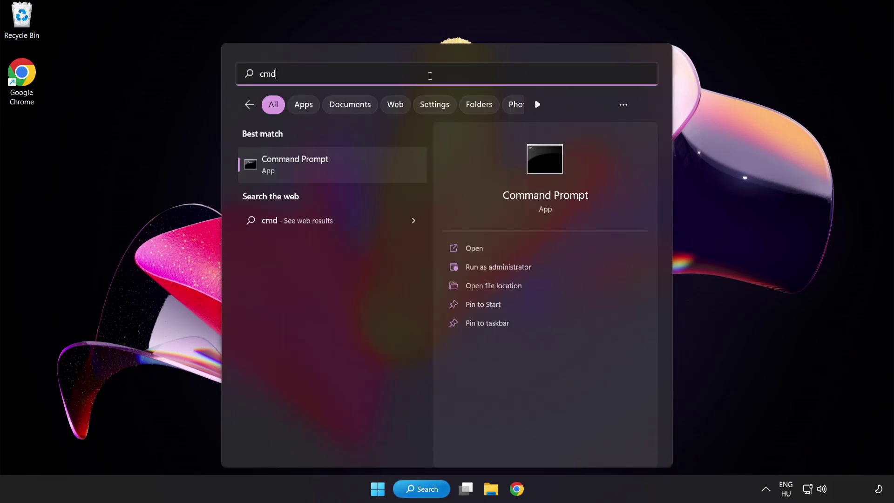
{"action": "right_click", "coordinate": [335, 173]}
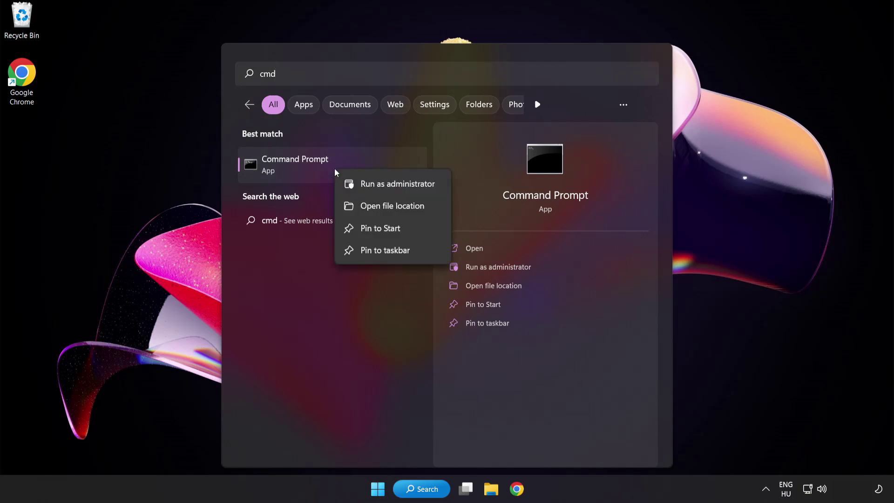
{"action": "left_click", "coordinate": [376, 186]}
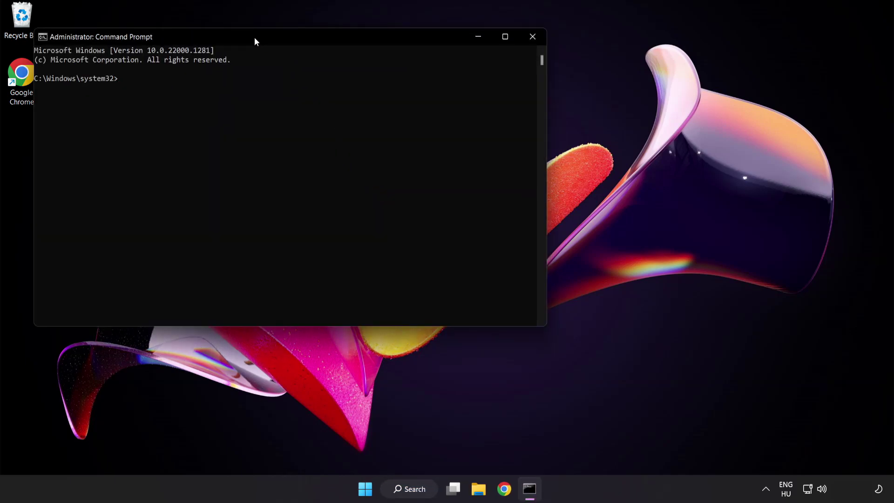
Step: Run sfc /scannow, then close Command Prompt once no integrity violations are reported
{"action": "left_click_drag", "start_coordinate": [255, 39], "coordinate": [389, 88]}
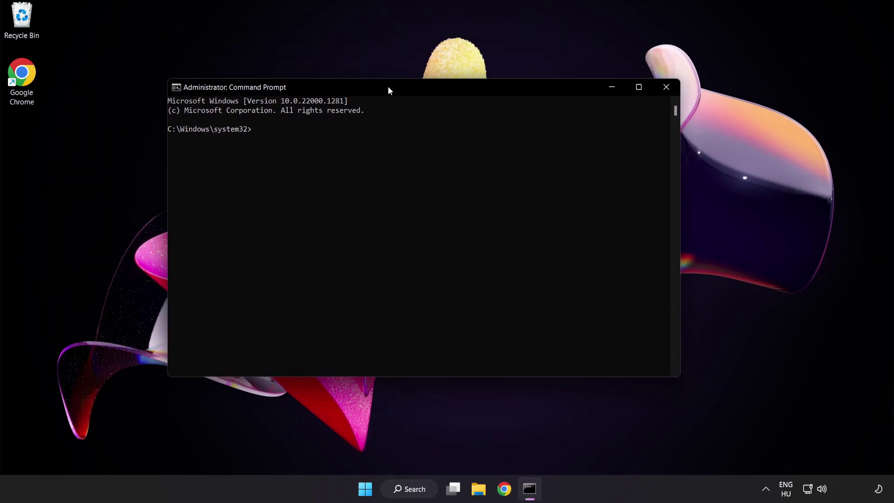
{"action": "type", "text": "sfc"}
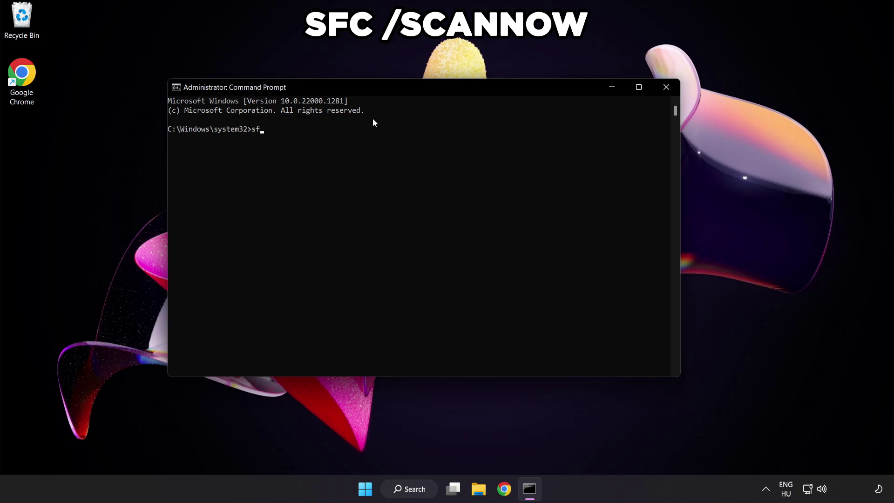
{"action": "type", "text": " /scannow"}
{"action": "key", "text": "Return"}
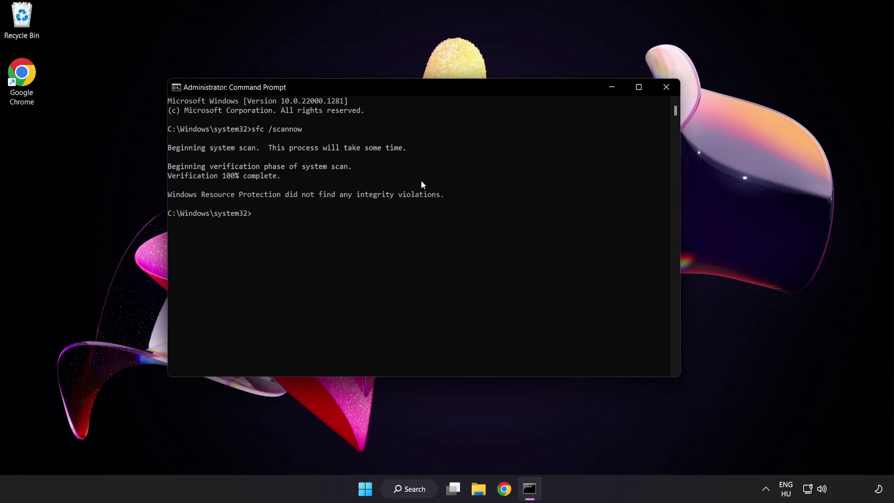
{"action": "left_click", "coordinate": [666, 89]}
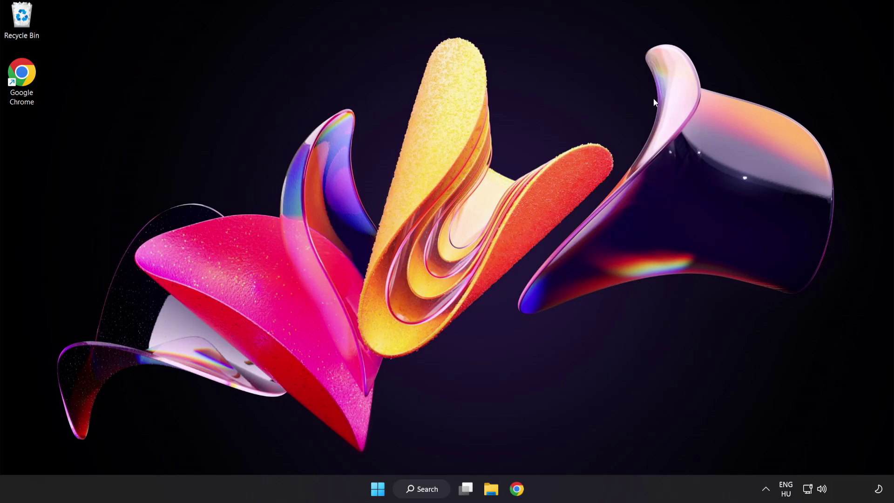
Step: Open the Start menu's power options to reach Restart
{"action": "key", "text": "super"}
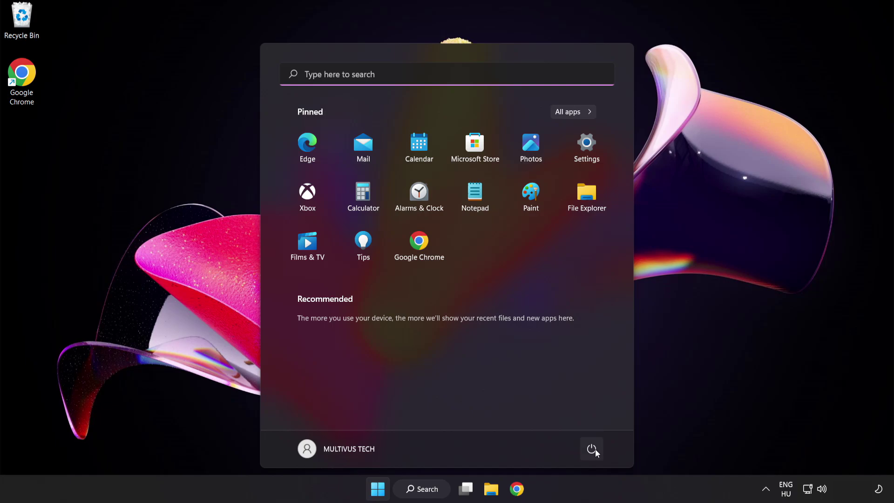
{"action": "left_click", "coordinate": [592, 449]}
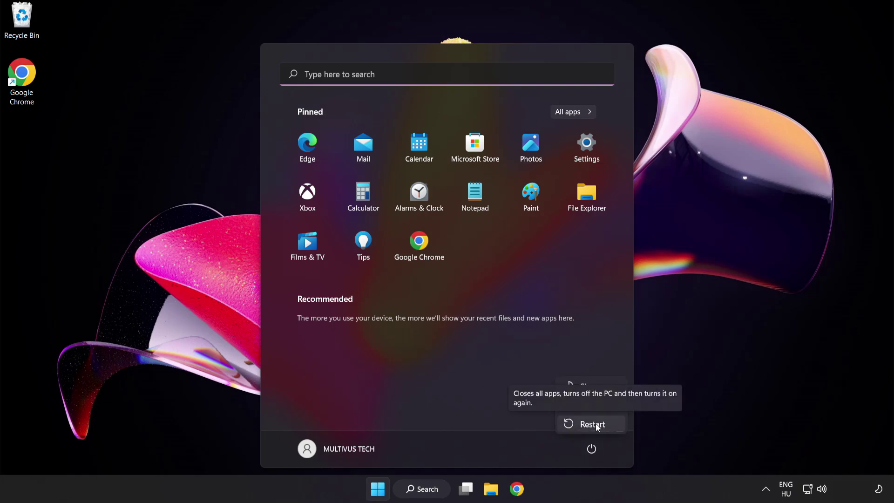